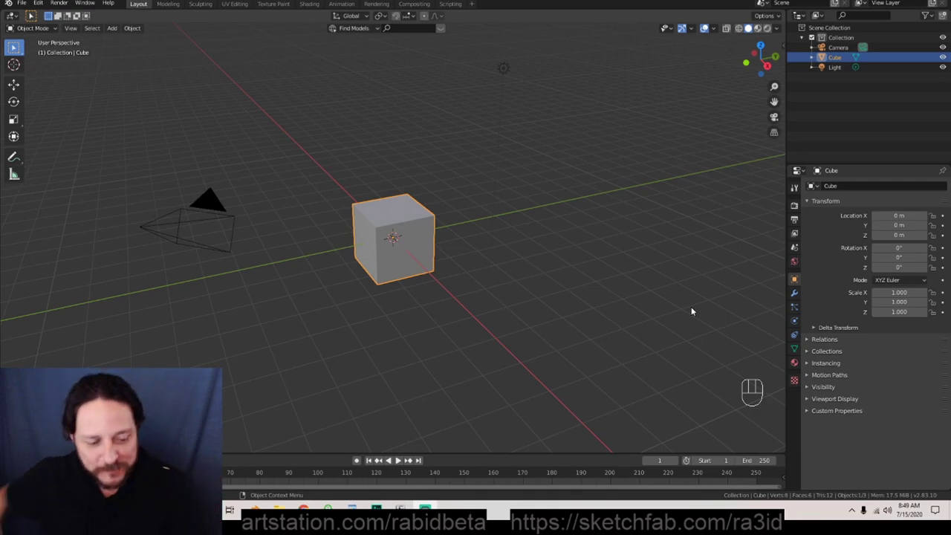
Delete the camera and the light from the scene
left_click_drag(156, 110, 687, 369)
left_click(230, 315)
left_click(228, 287)
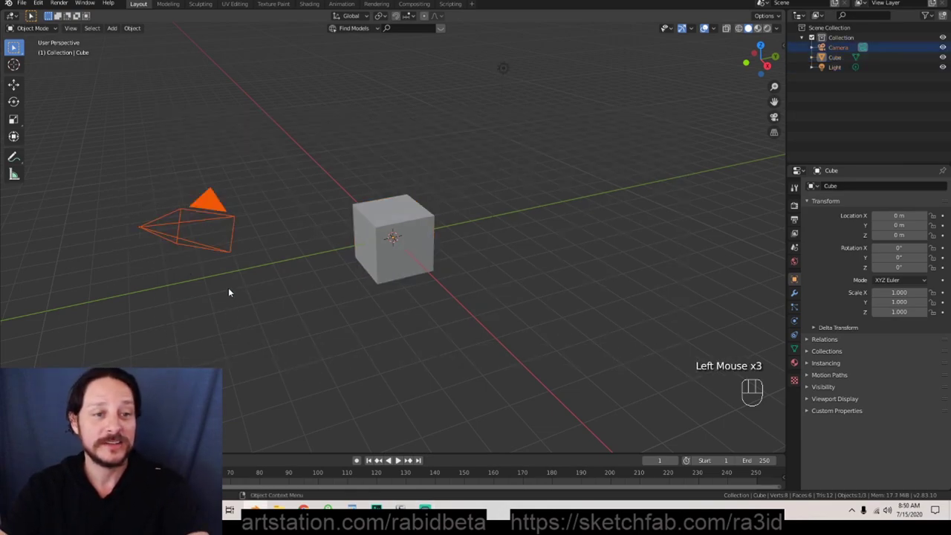
key("Delete")
left_click(499, 65)
key("Delete")
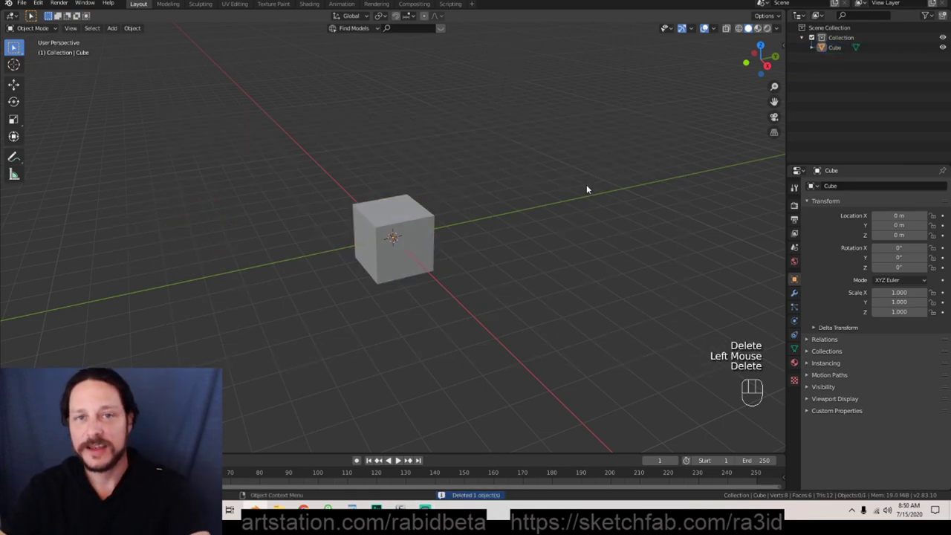
Stretch the cube along the Y axis into a wider box
left_click(423, 215)
middle_click_drag(451, 259, 487, 350, "shift")
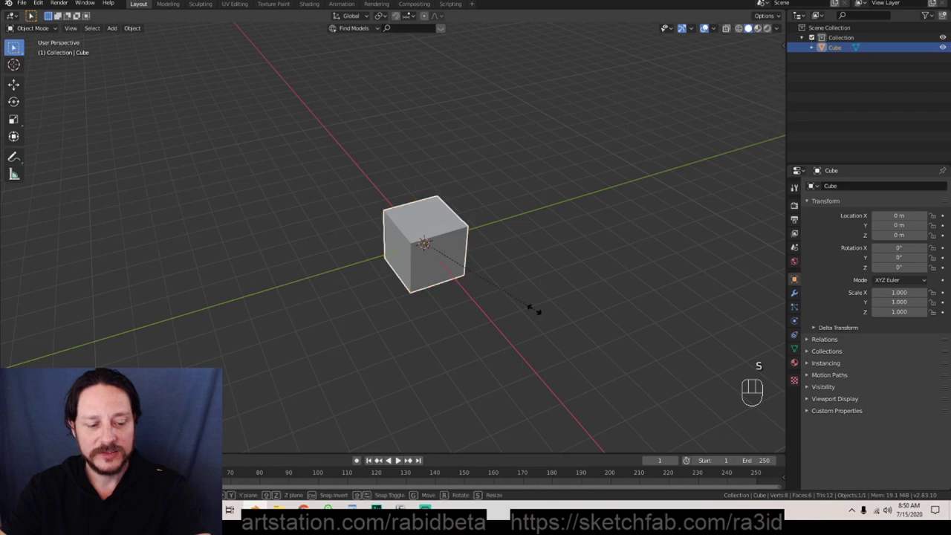
key("s")
key("y")
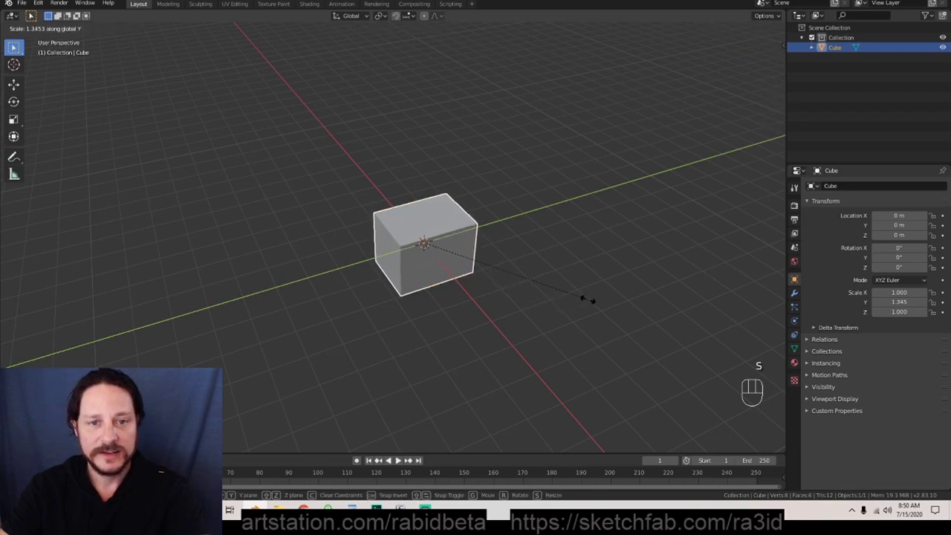
left_click(597, 298)
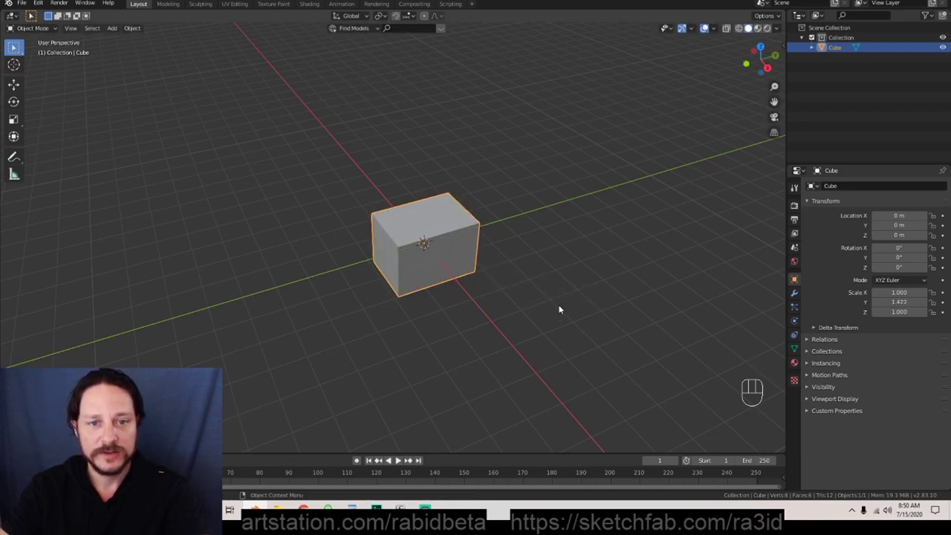
middle_click_drag(558, 310, 420, 213)
scroll(467, 354, "up", 2)
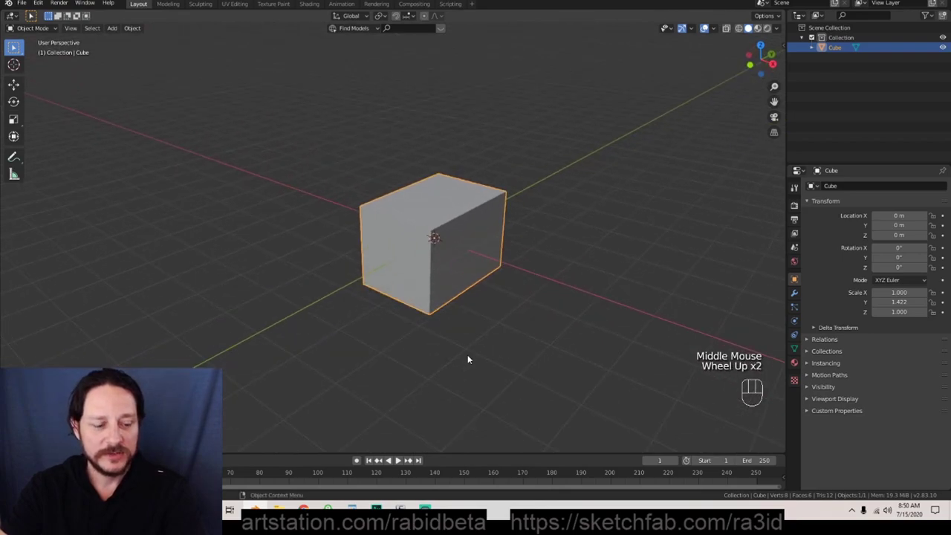
Flatten the box along Z into a thin slab and apply its scale
key("s")
key("z")
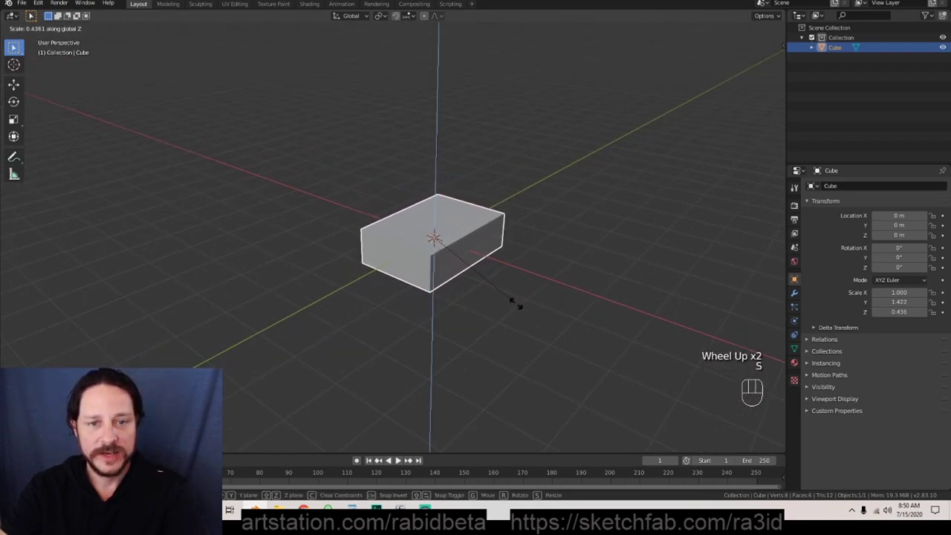
left_click(450, 241)
scroll(450, 243, "up", 5)
middle_click_drag(456, 318, 432, 336, "shift")
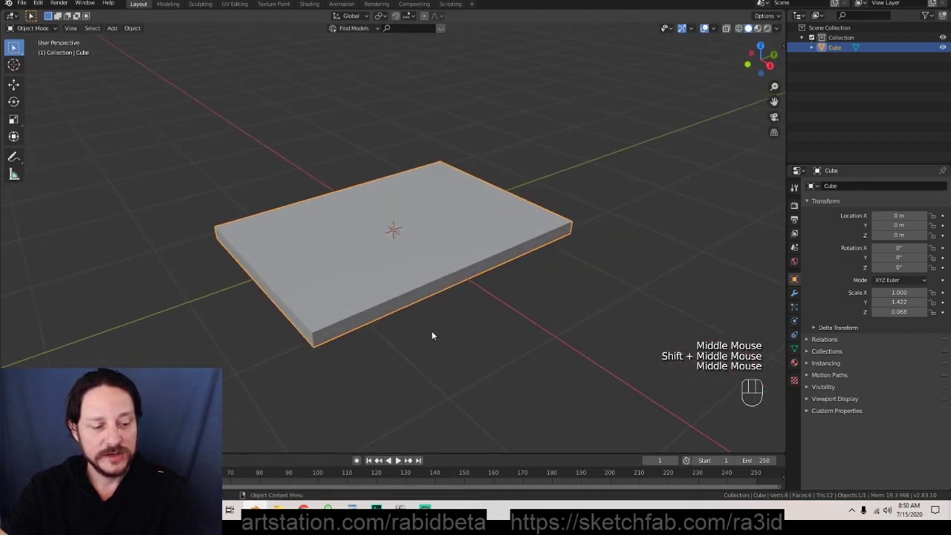
key("ctrl+a")
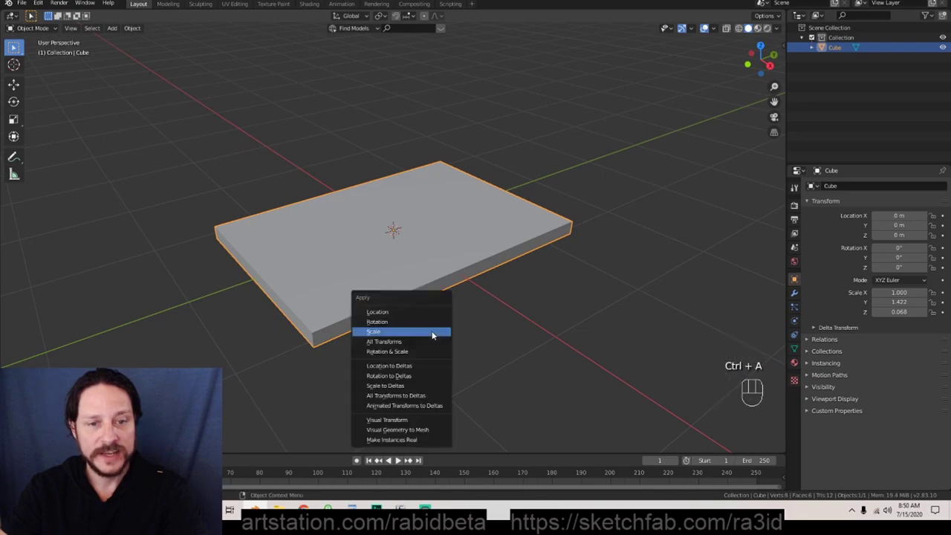
left_click(432, 332)
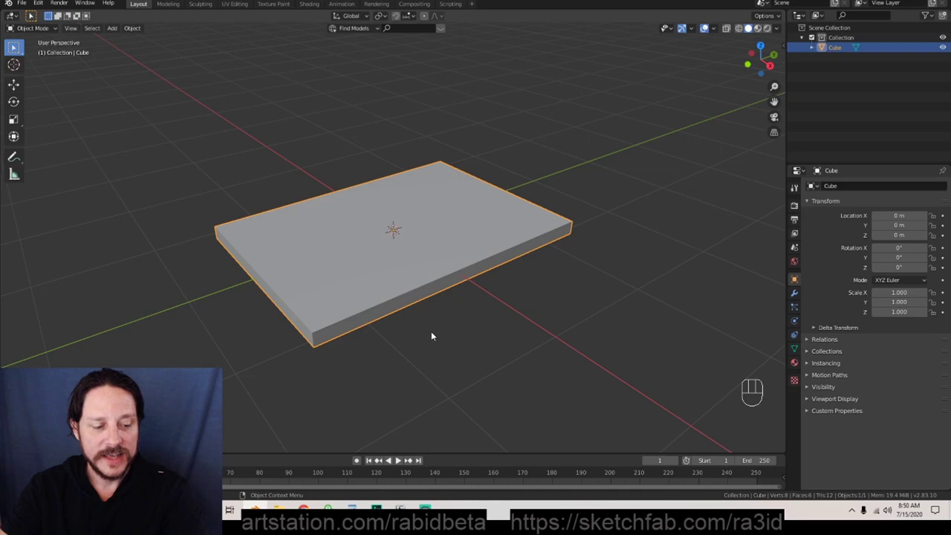
In edge select mode, select all of the slab's edges and mark them as seams
key("Tab")
key("2")
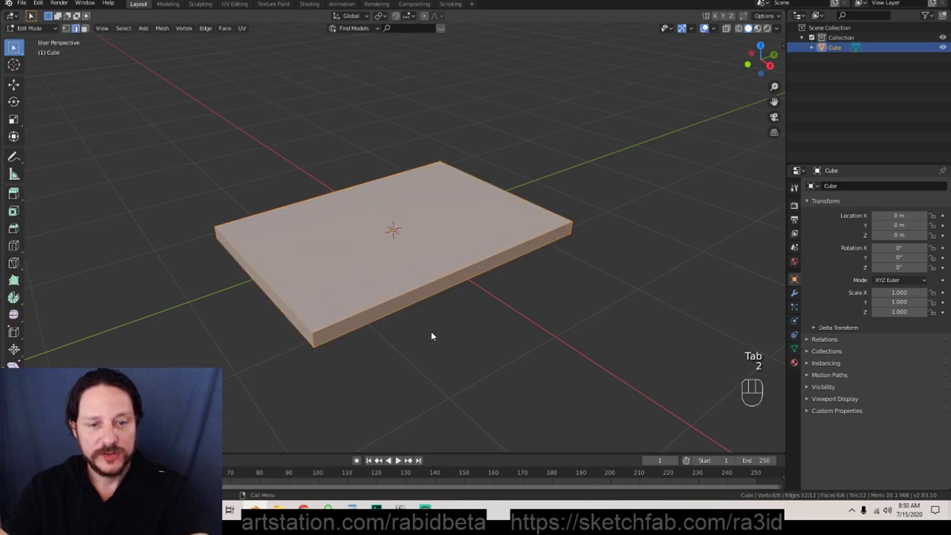
left_click(485, 385)
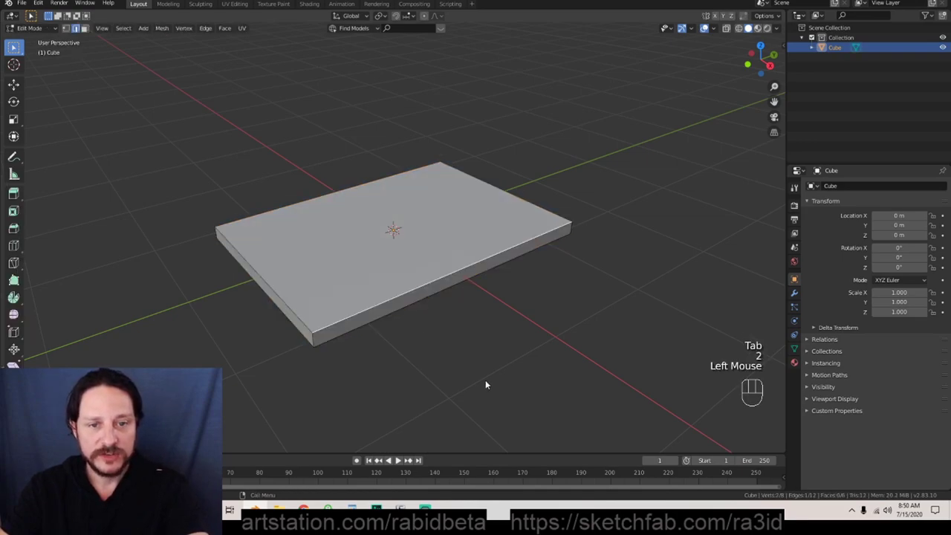
left_click(123, 28)
mouse_move(149, 136)
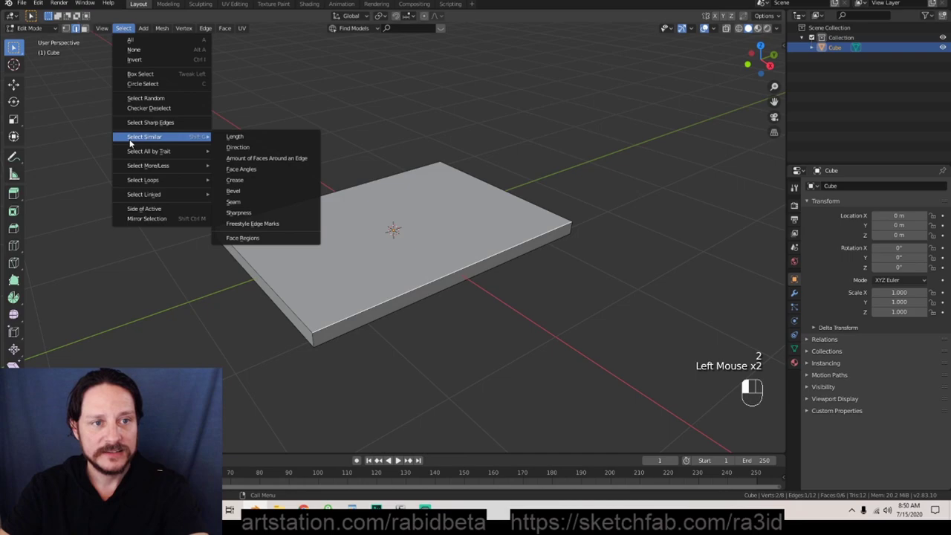
left_click(245, 201)
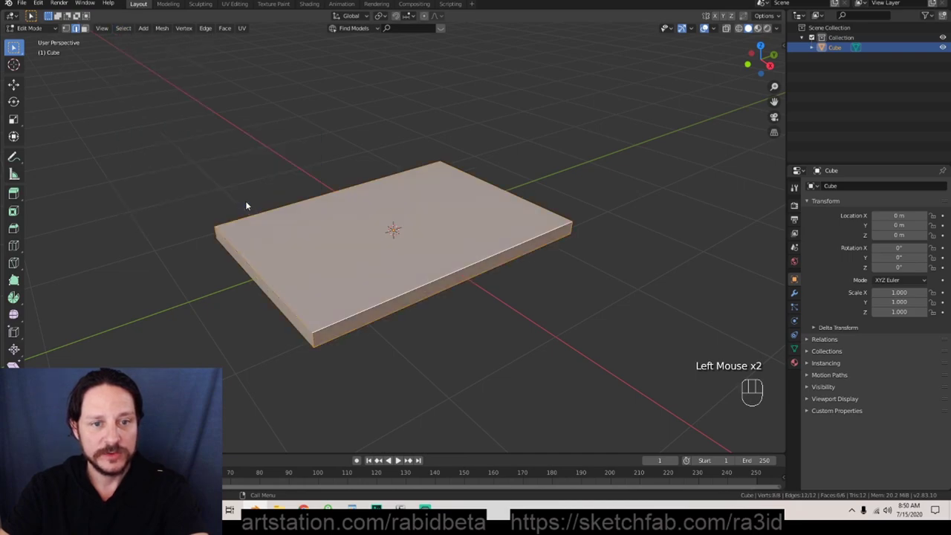
right_click(430, 282)
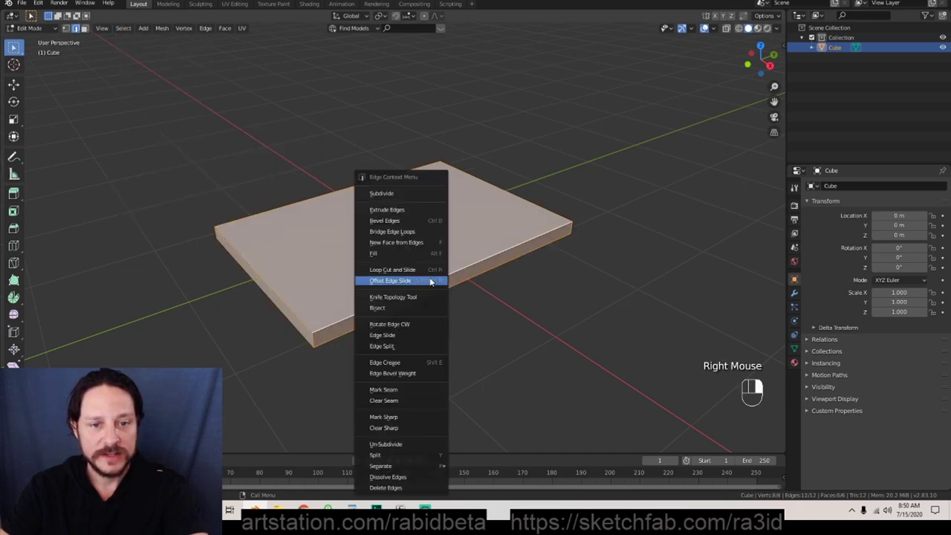
left_click(412, 390)
left_click(486, 364)
middle_click_drag(486, 363, 480, 344, "shift")
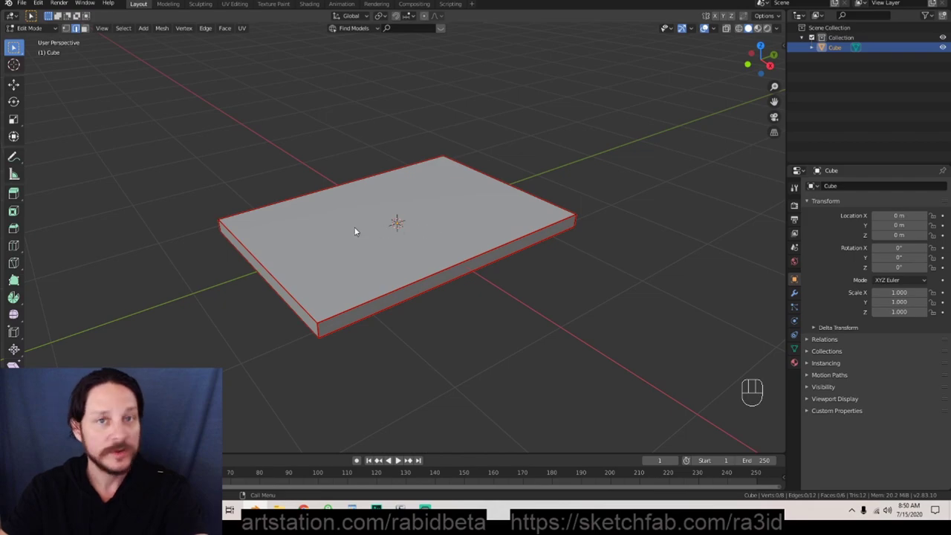
Add many centred loop cuts across the slab in one direction
middle_click_drag(439, 271, 438, 271, "shift")
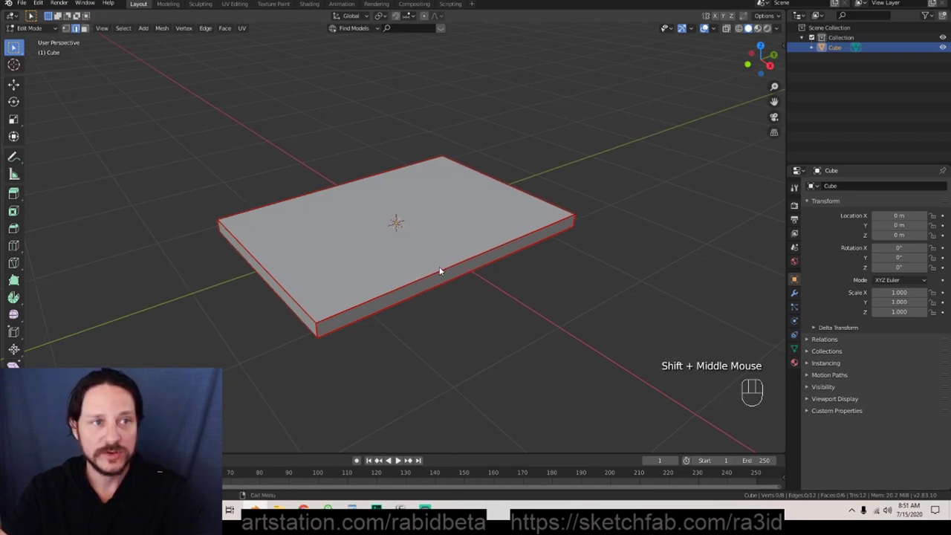
key("ctrl+r")
scroll(445, 270, "up", 20)
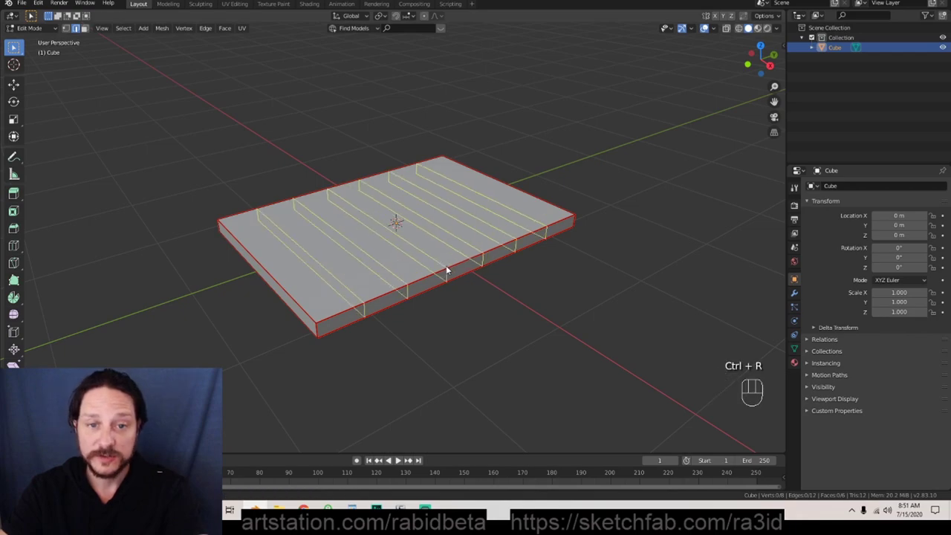
scroll(446, 269, "up", 2)
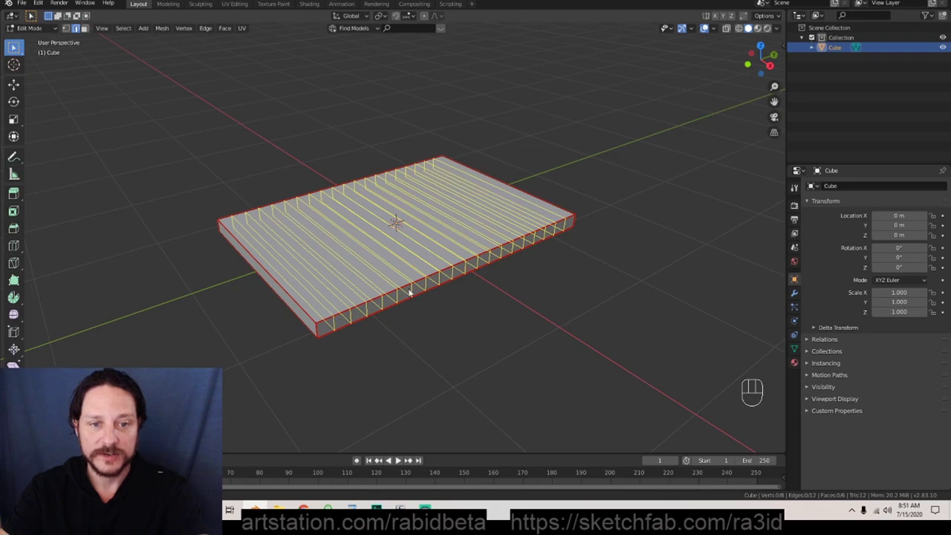
left_click(423, 283)
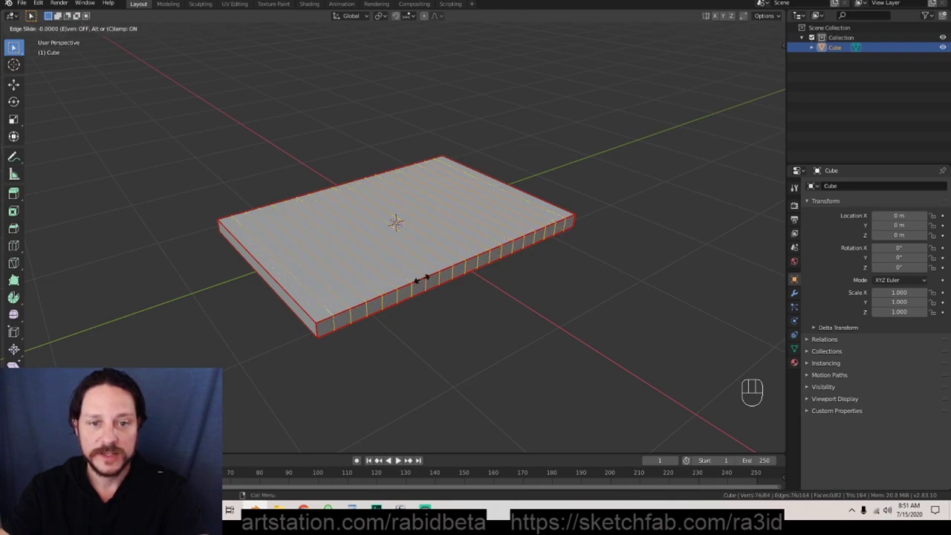
right_click(422, 281)
Add many centred loop cuts in the other direction to complete the grid
middle_click_drag(374, 341, 334, 312)
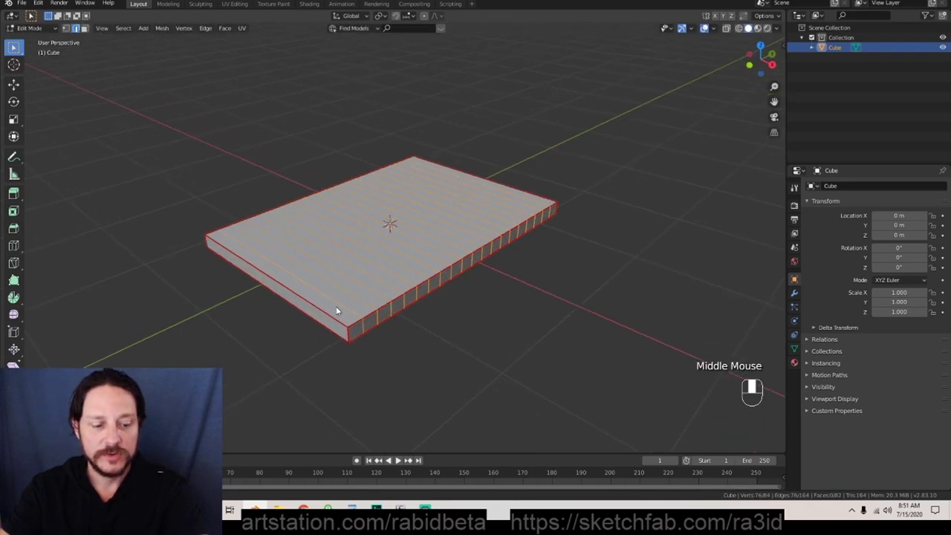
key("ctrl+r")
scroll(315, 307, "up", 9)
scroll(315, 310, "up", 3)
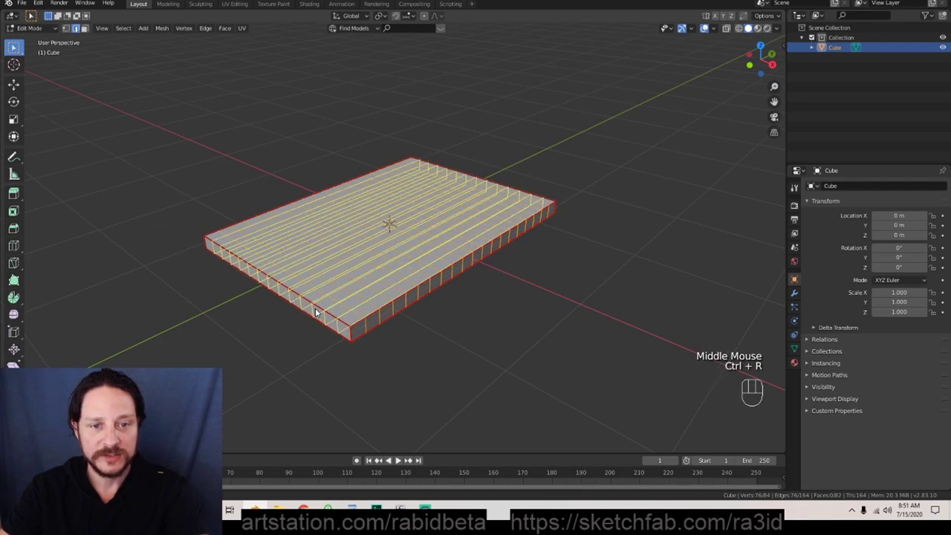
left_click(315, 313)
left_click(315, 313)
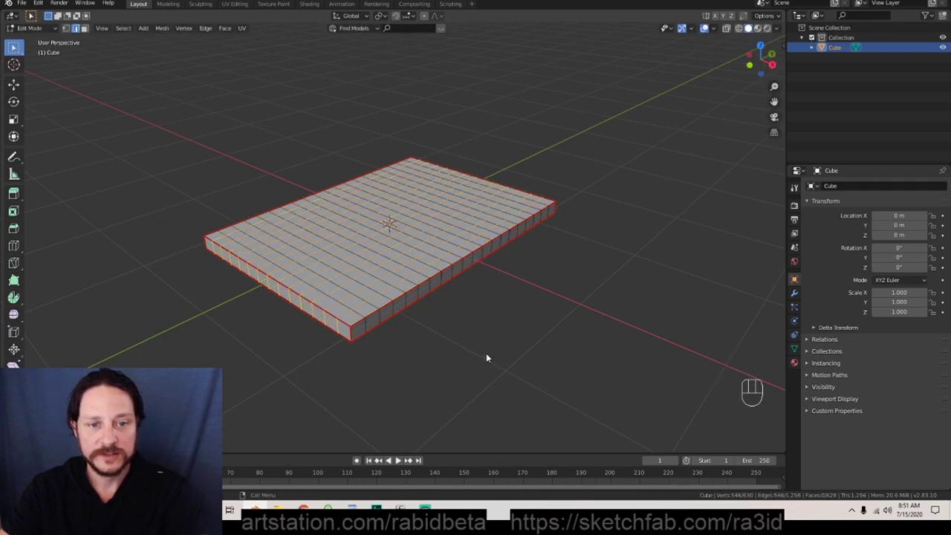
middle_click_drag(486, 357, 737, 360)
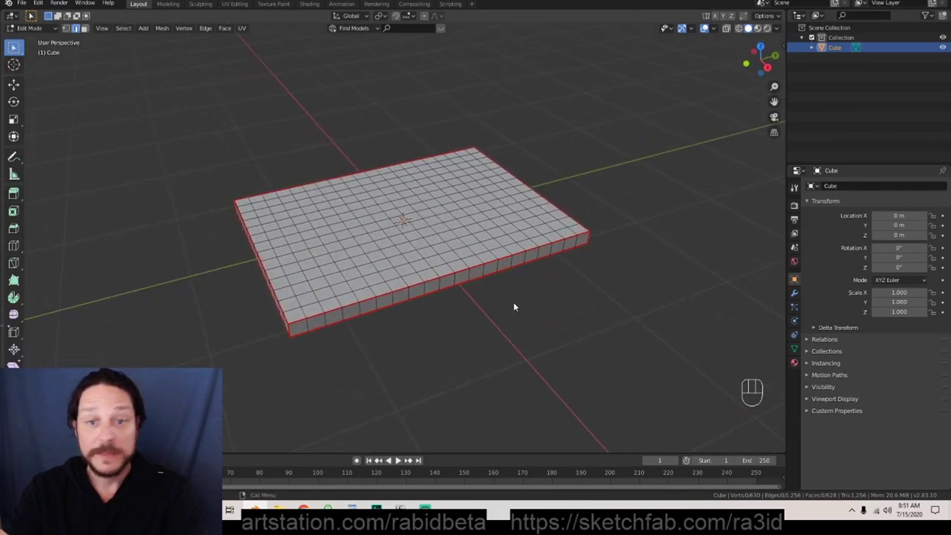
Add a Simple Subdivision Surface modifier with render and viewport levels at 3
middle_click_drag(513, 305, 647, 291)
left_click(795, 293)
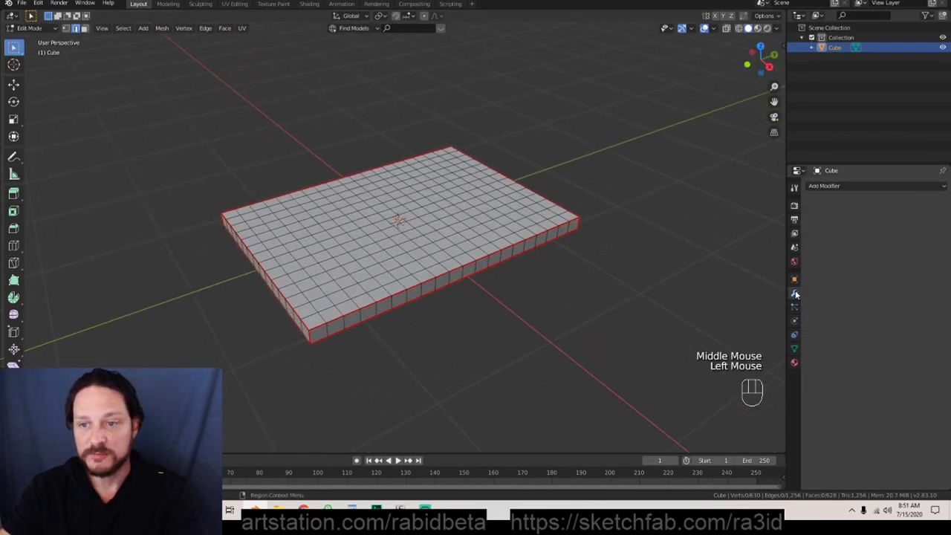
left_click(834, 187)
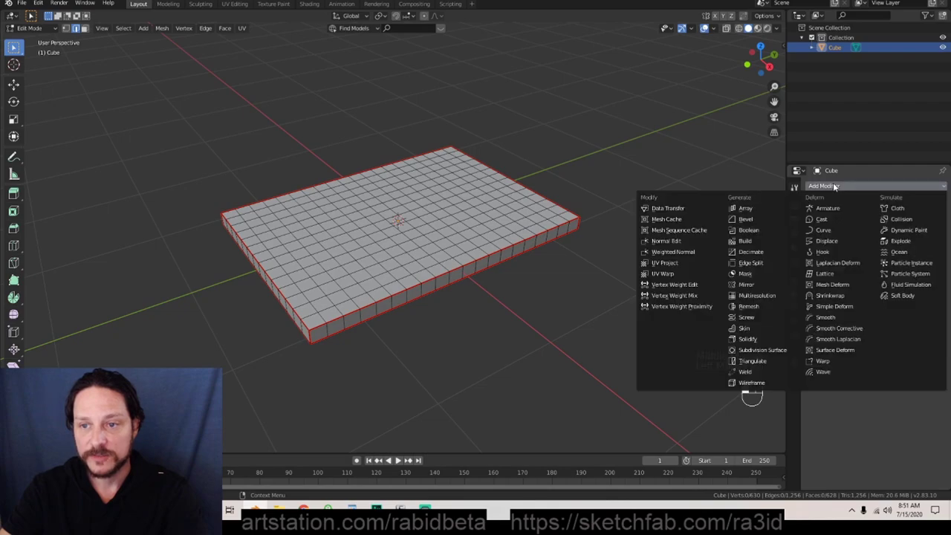
left_click(778, 352)
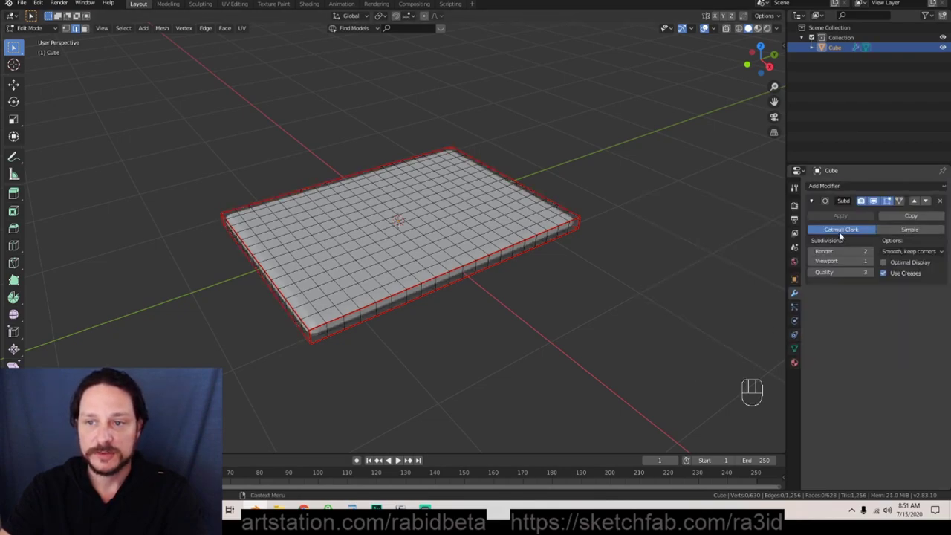
left_click(908, 229)
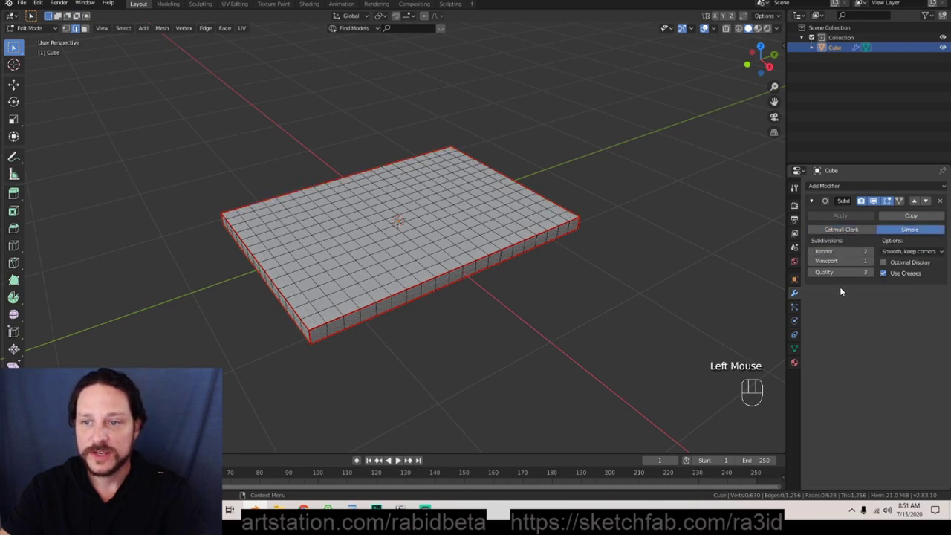
left_click(867, 251)
left_click(870, 261)
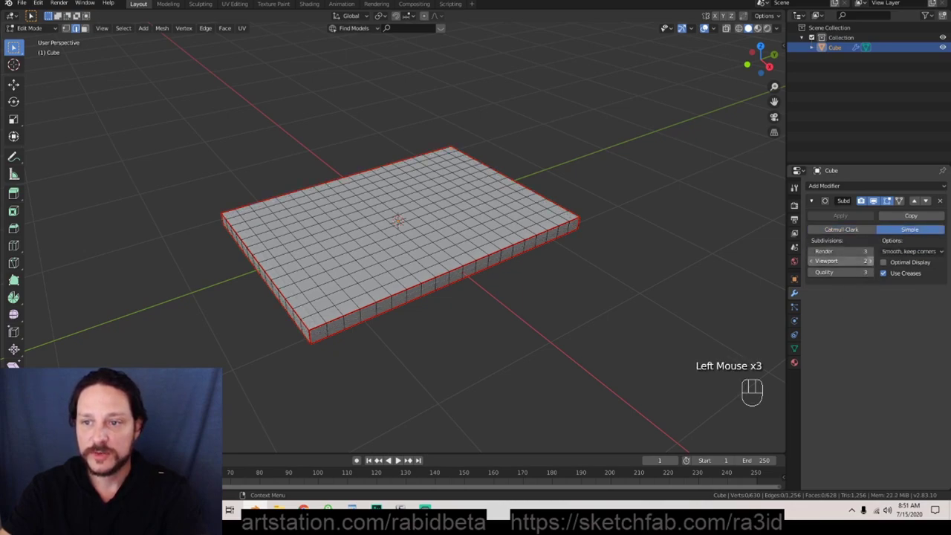
left_click(869, 261)
left_click(870, 261)
left_click(815, 261)
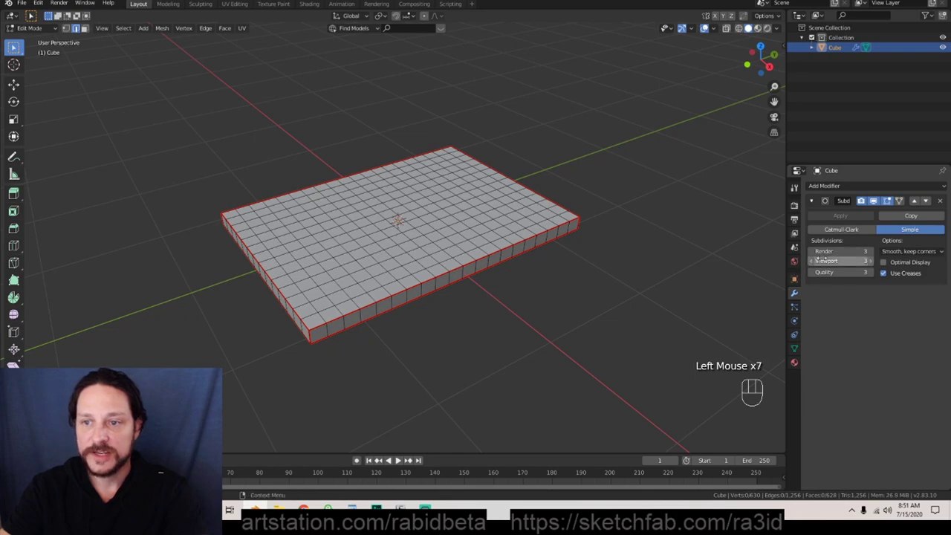
Apply the Subdivision modifier in Object Mode and return to Edit Mode
key("Tab")
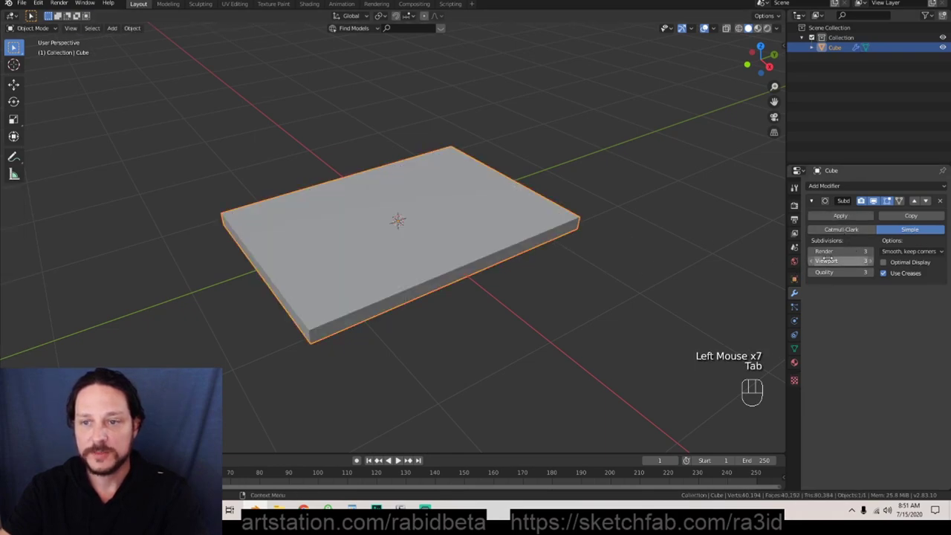
left_click(846, 215)
key("Tab")
middle_click_drag(401, 313, 461, 323)
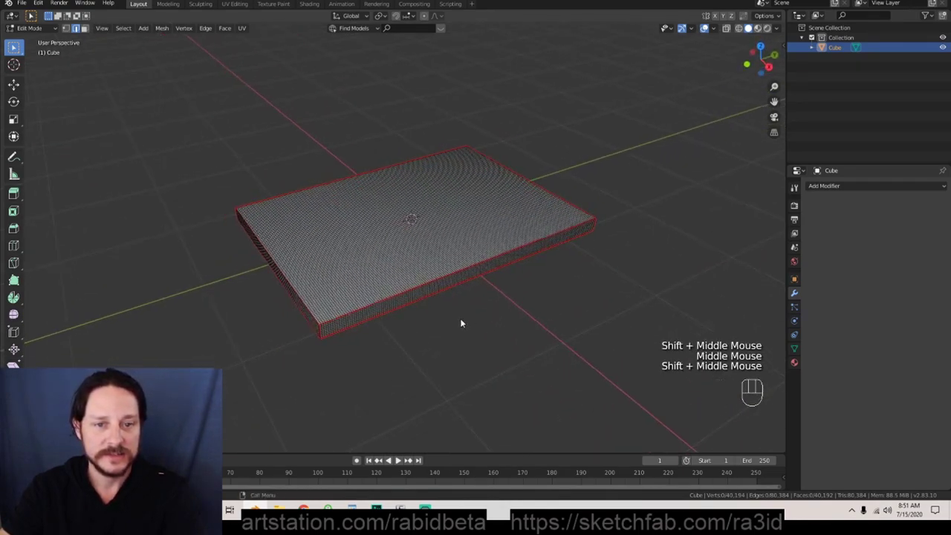
Add Cloth physics to the box and set its Gravity field weight to 0
left_click(795, 322)
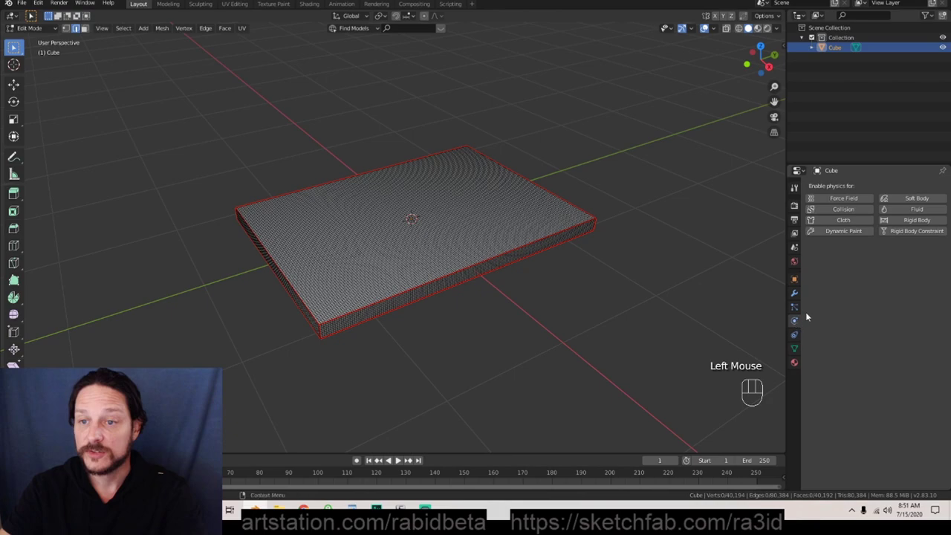
left_click(847, 221)
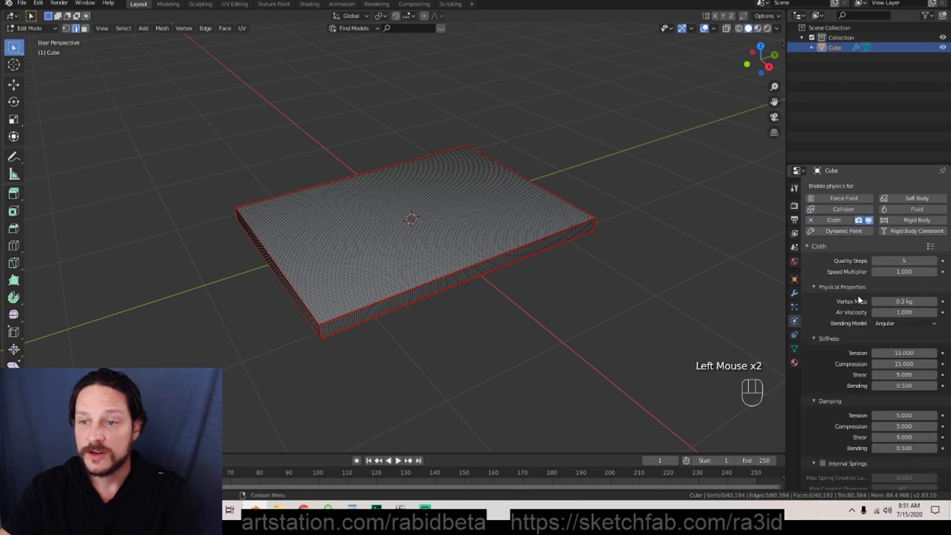
scroll(858, 295, "down", 20)
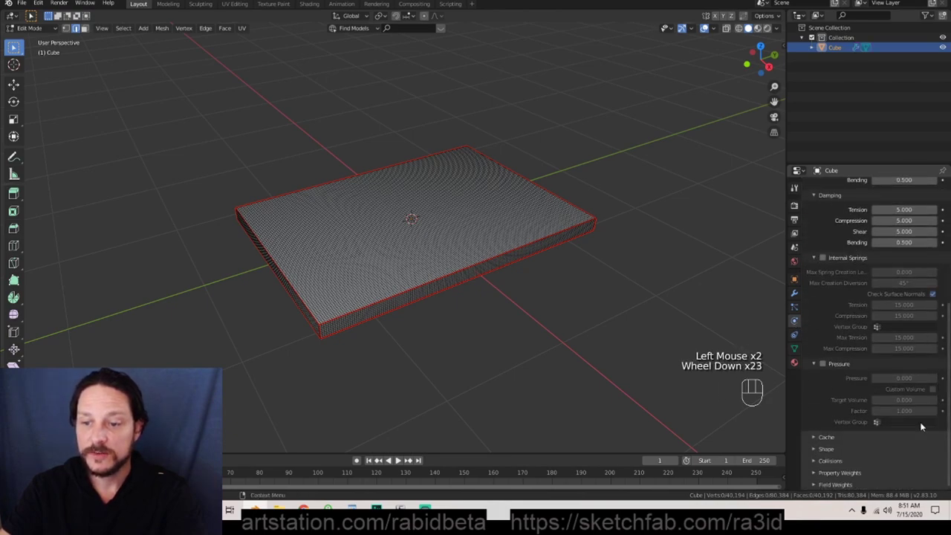
left_click(814, 484)
scroll(822, 475, "down", 8)
scroll(822, 473, "down", 4)
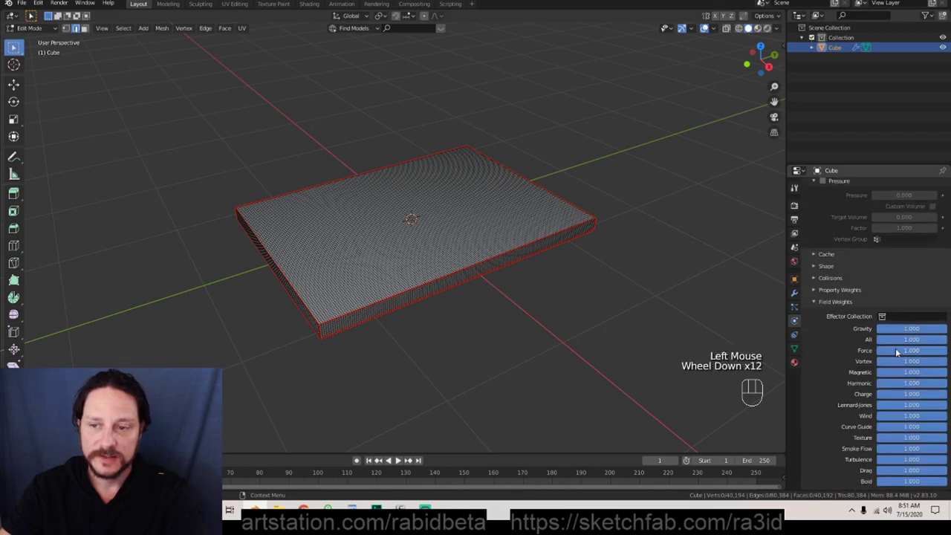
left_click(911, 329)
type("0")
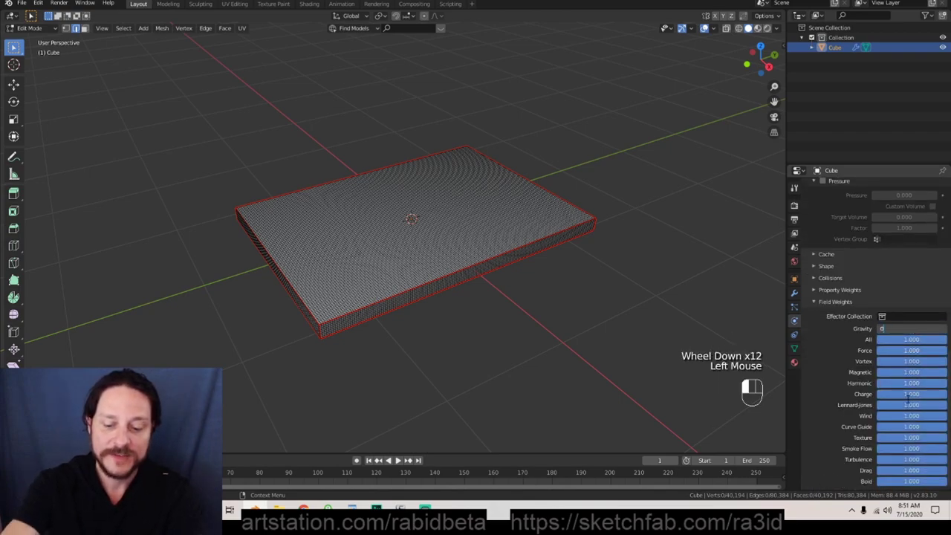
key("Return")
Turn on the cloth Pressure option
scroll(813, 298, "up", 8)
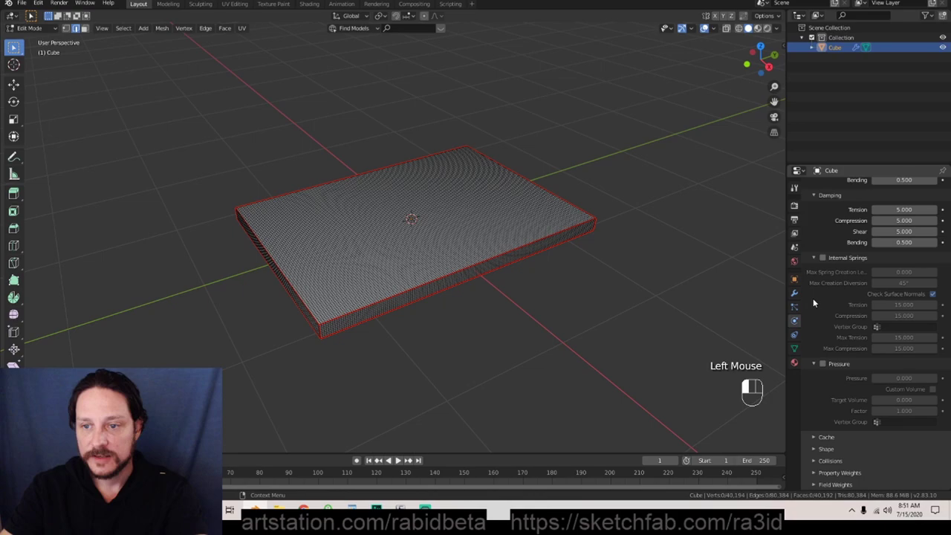
scroll(825, 382, "down", 4)
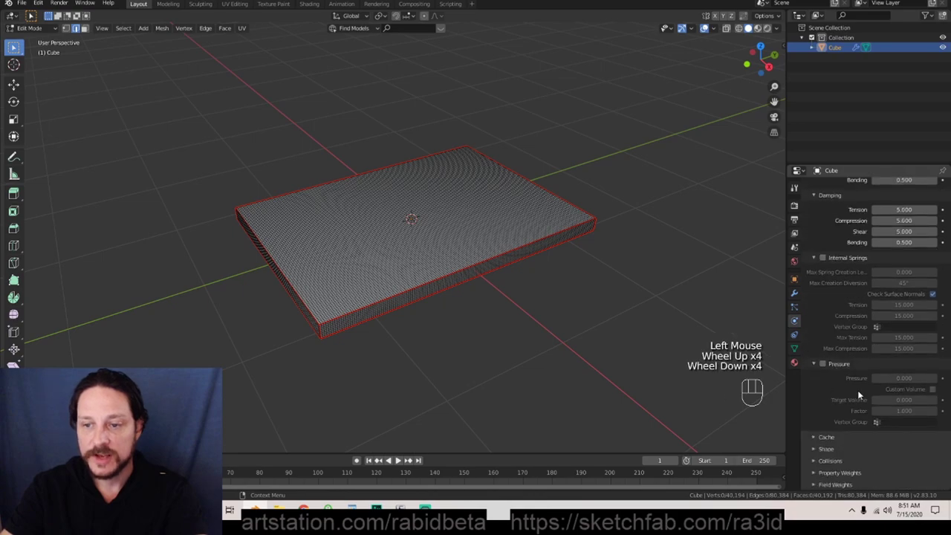
left_click(823, 365)
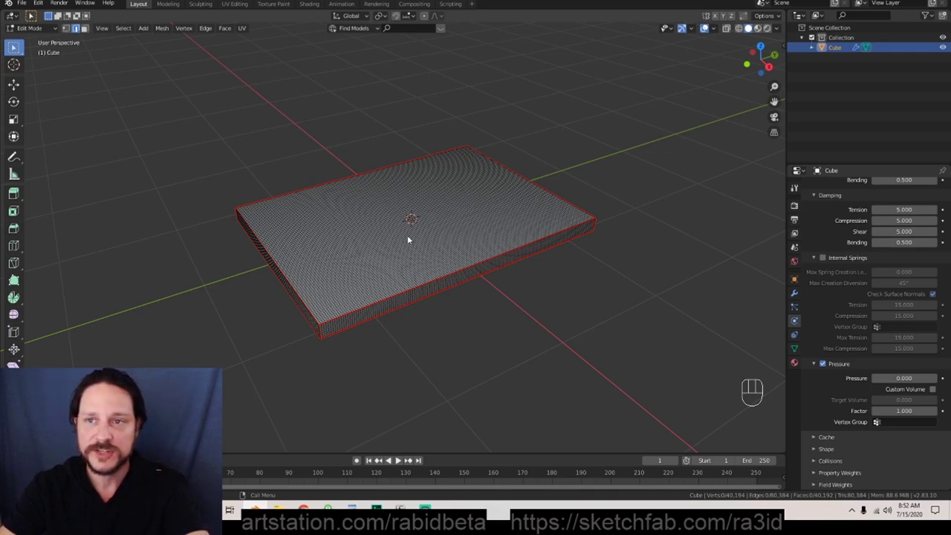
middle_click_drag(459, 260, 389, 291, "shift")
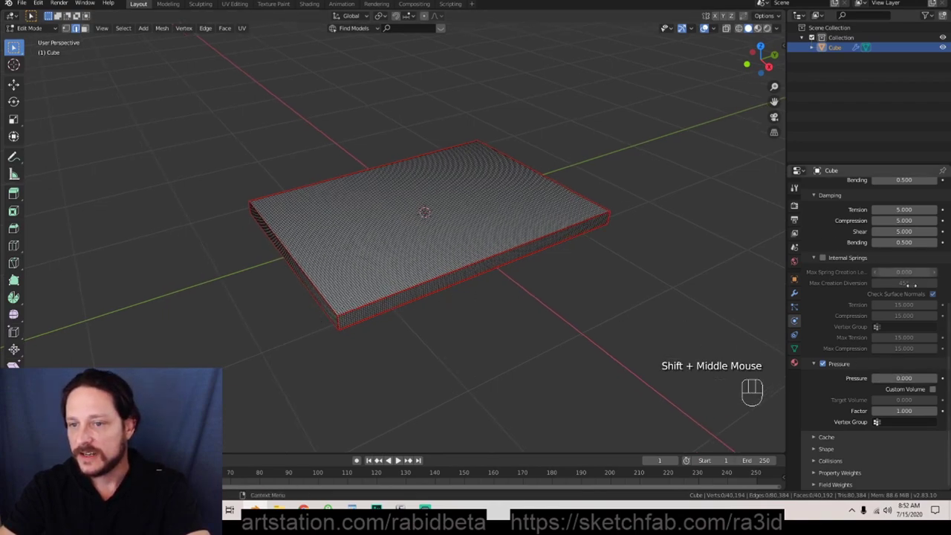
Set the cloth Pressure to 4
left_click(907, 378)
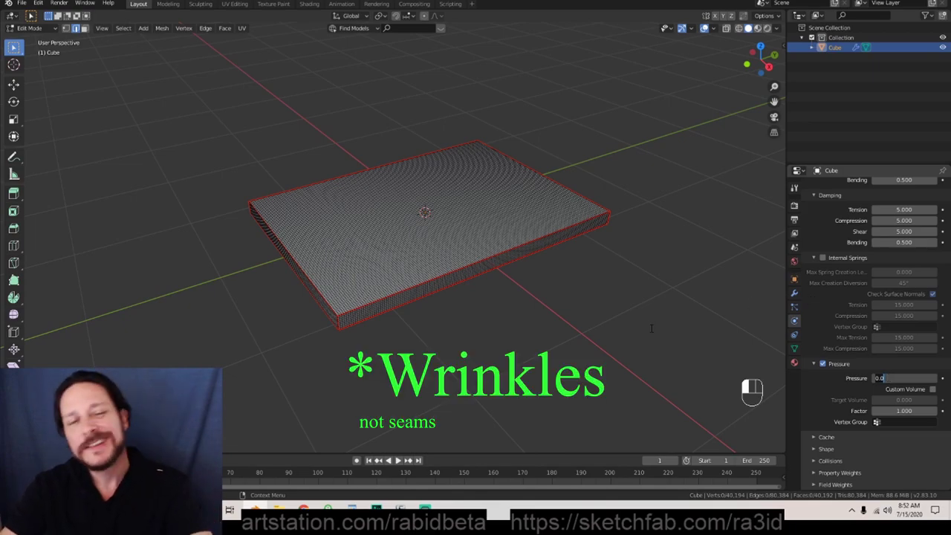
left_click(888, 378)
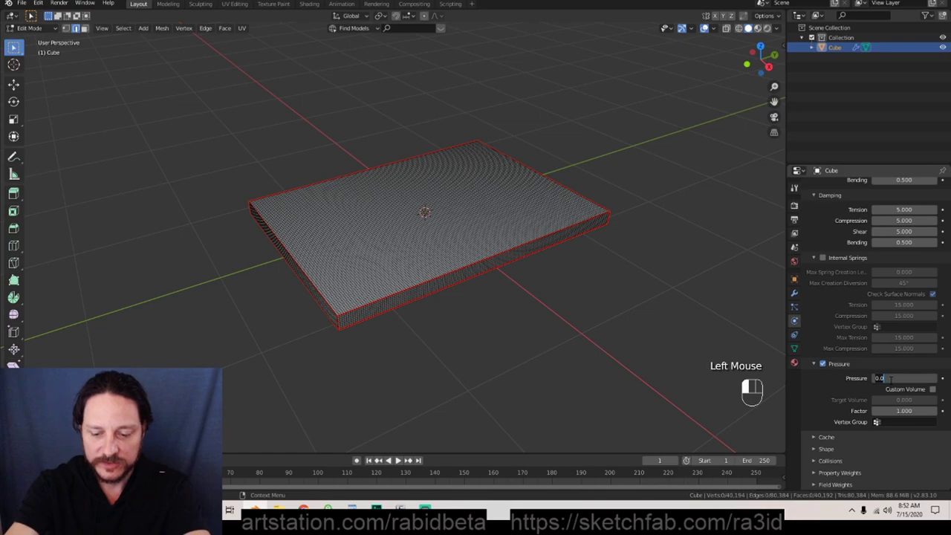
type("4")
key("Return")
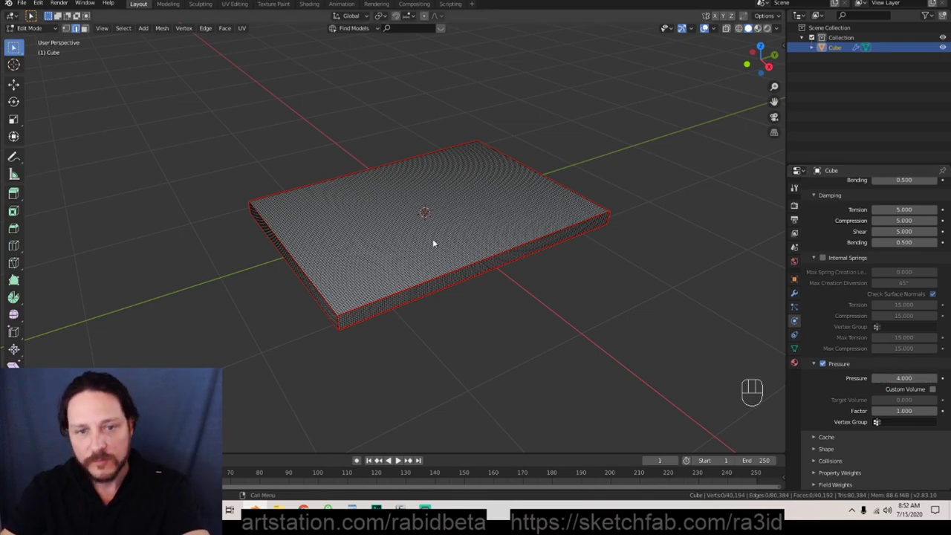
middle_click_drag(432, 238, 484, 233)
Play the simulation in Object Mode and stop it near frame 17 once inflated
key("Tab")
mouse_move(496, 288)
middle_mouse_down()
mouse_move(486, 296)
mouse_move(492, 288)
middle_mouse_up()
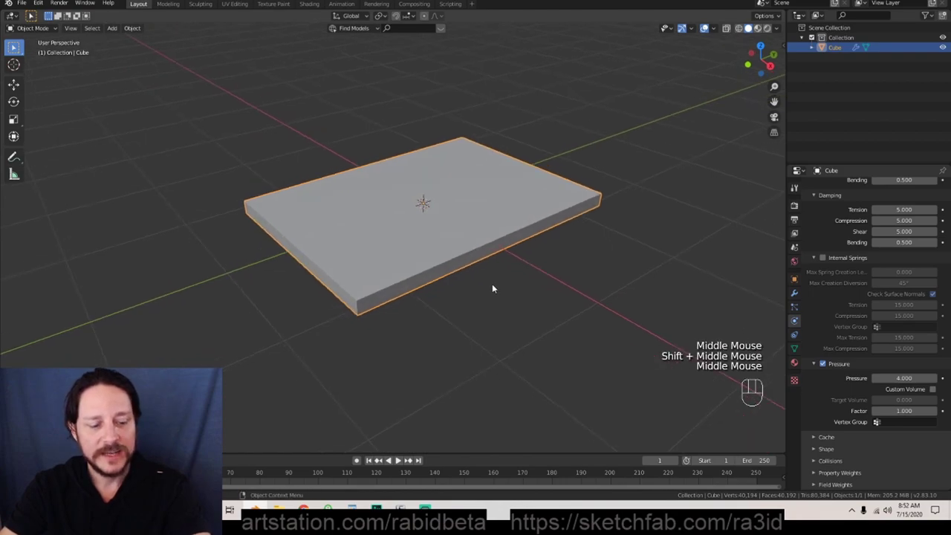
key("space")
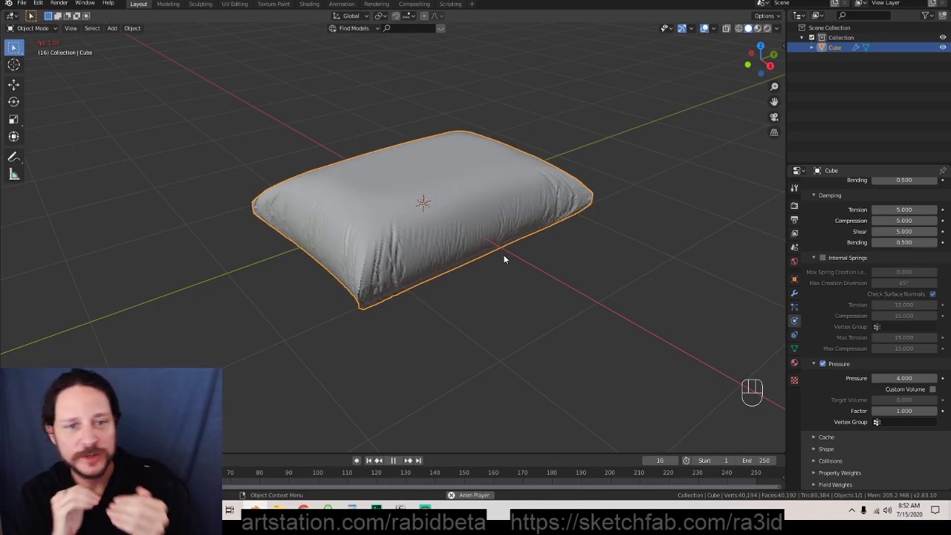
key("space")
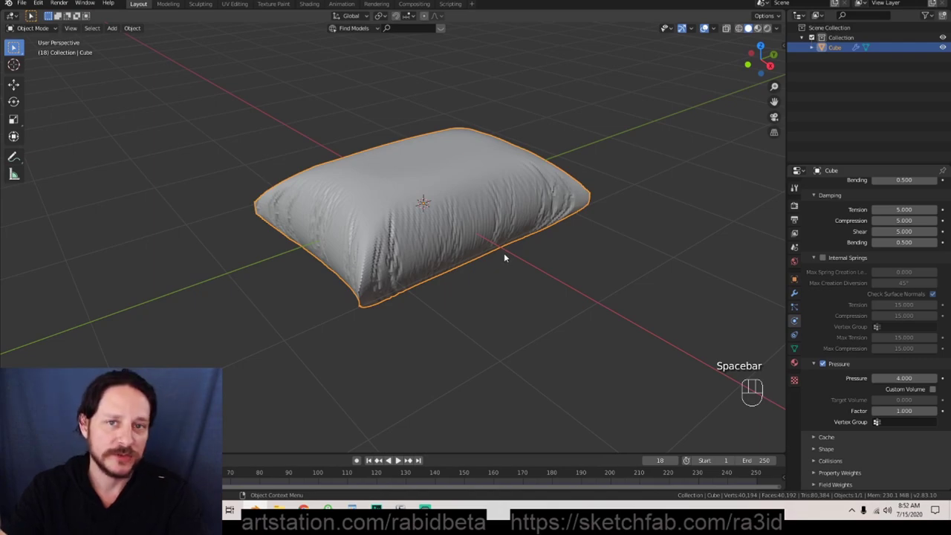
middle_click_drag(460, 280, 492, 276)
left_click(398, 460)
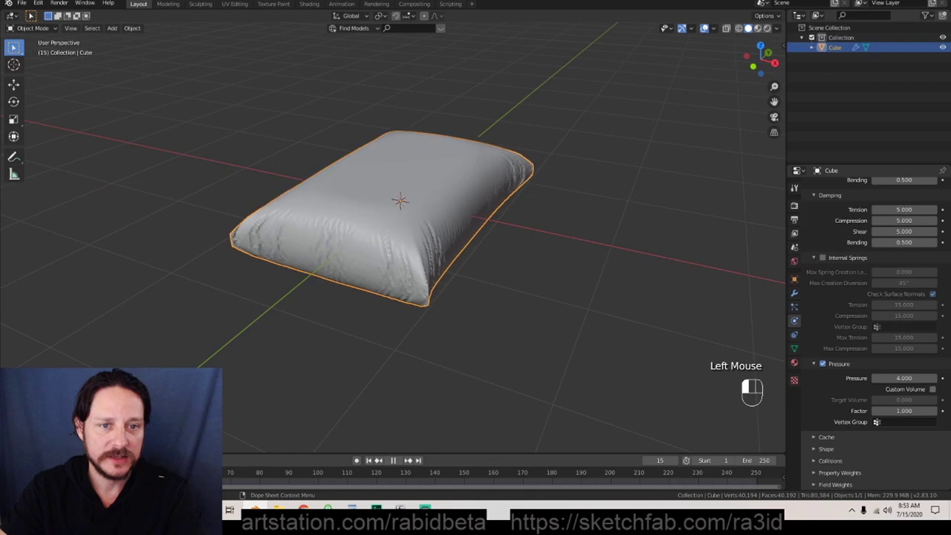
left_click(393, 460)
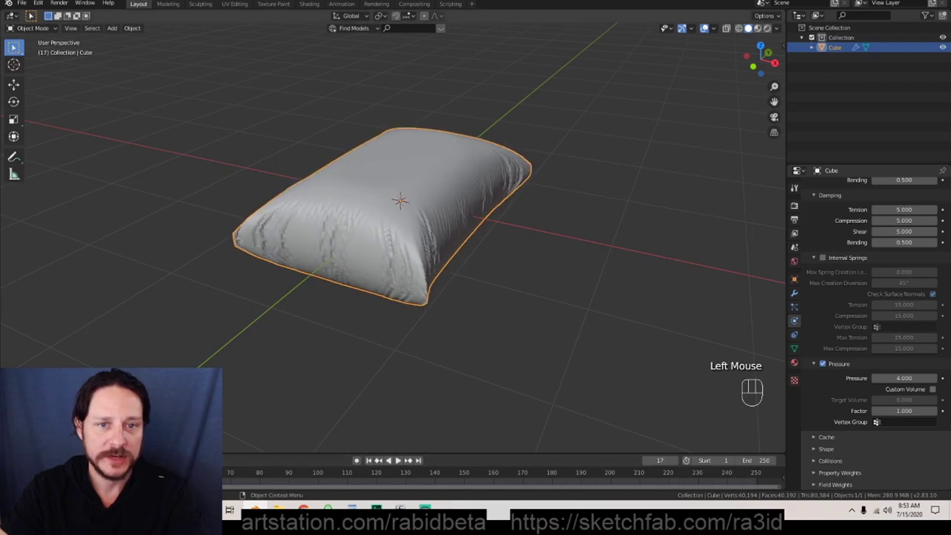
middle_click_drag(412, 349, 417, 289)
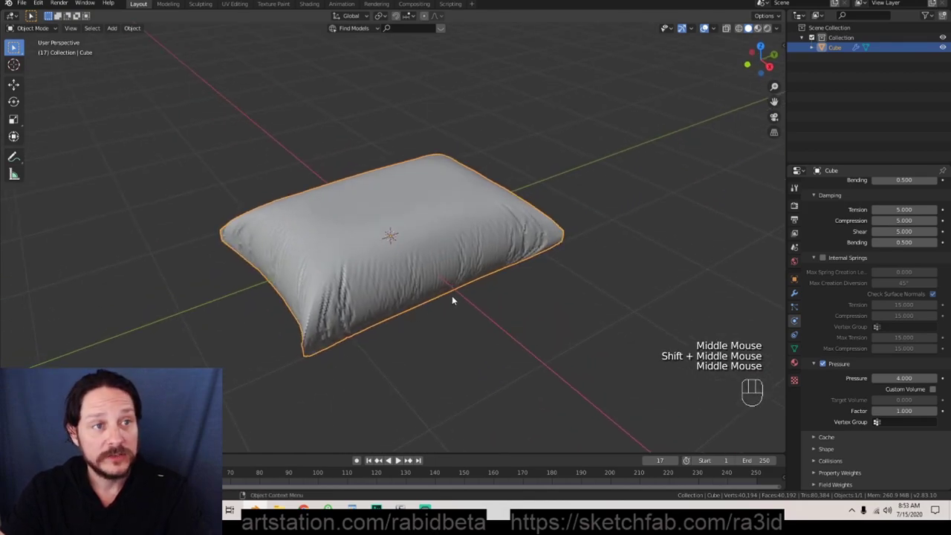
Apply Shade Smooth to the inflated pillow from its right-click menu
right_click(449, 238)
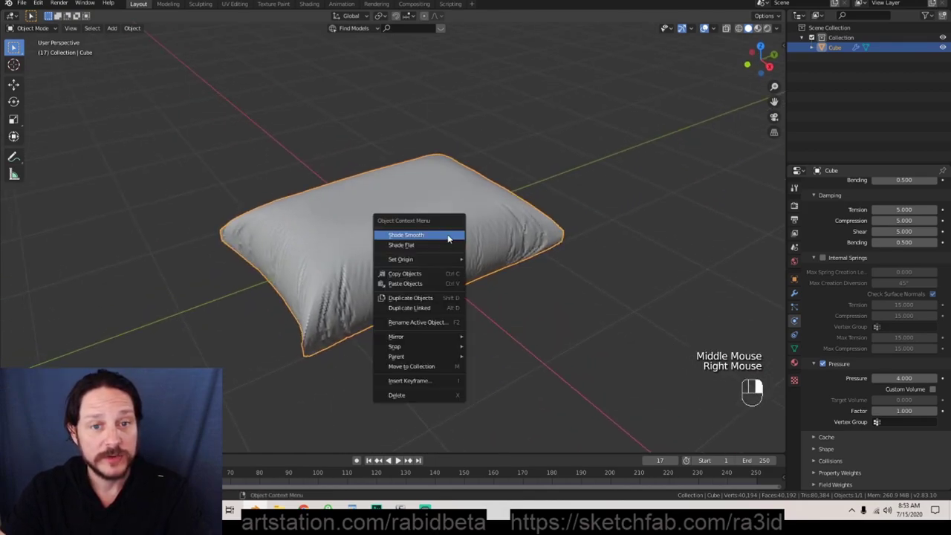
left_click(473, 327)
mouse_move(484, 365)
middle_mouse_down()
mouse_move(452, 398)
mouse_move(489, 381)
mouse_move(479, 378)
middle_mouse_up()
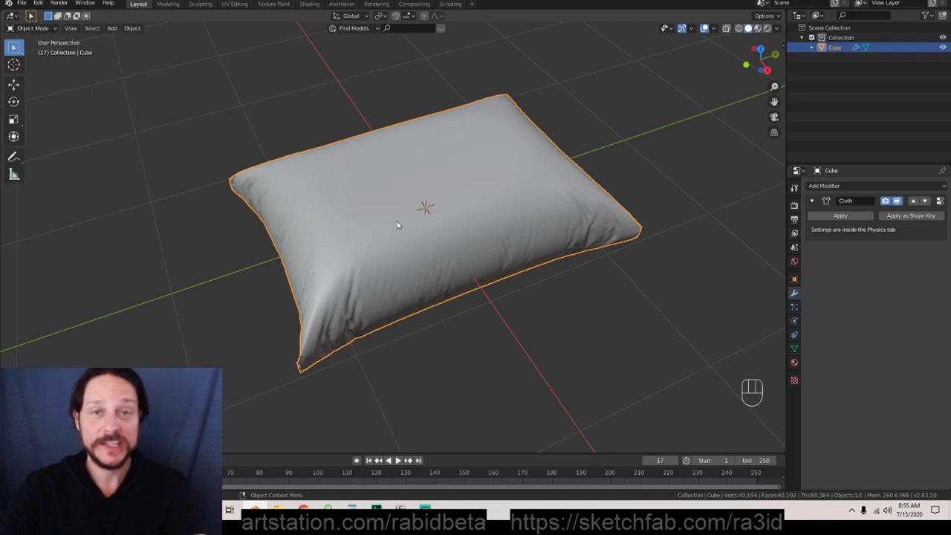
Apply the Cloth modifier to bake the inflated pillow shape into the mesh
middle_click_drag(423, 235, 455, 61)
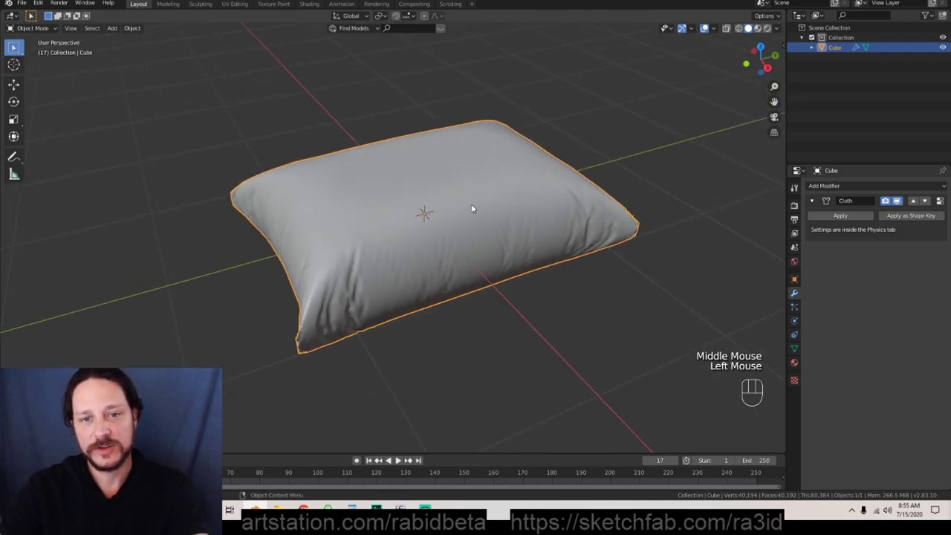
middle_click_drag(497, 313, 528, 315)
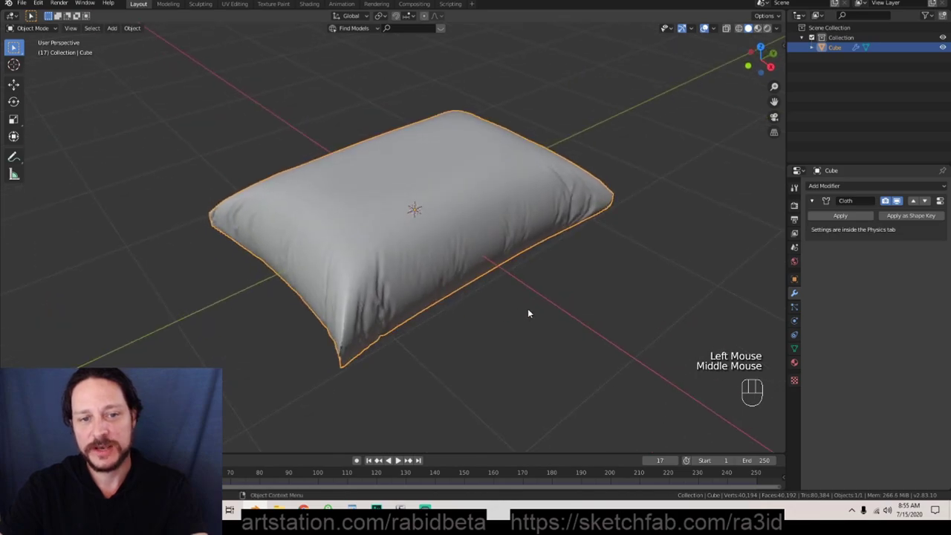
left_click(841, 216)
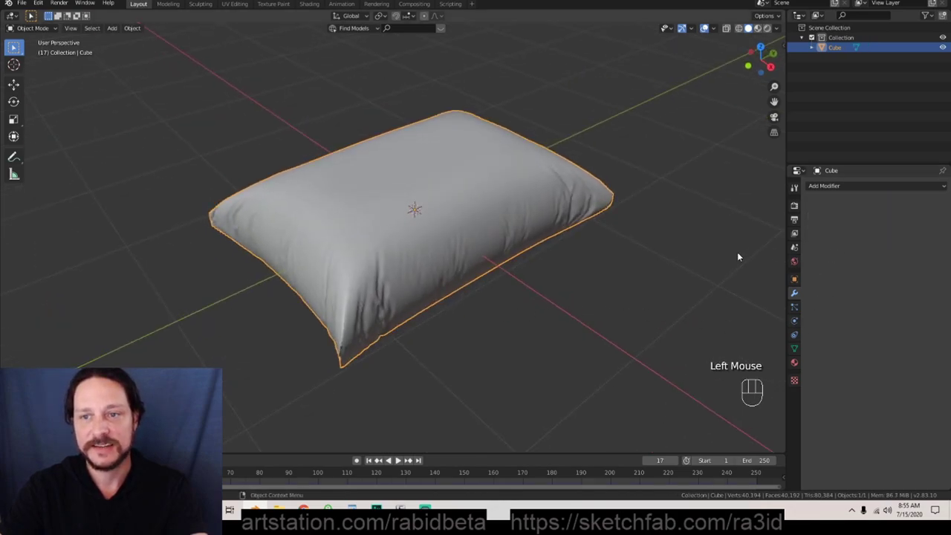
middle_click_drag(737, 255, 609, 244)
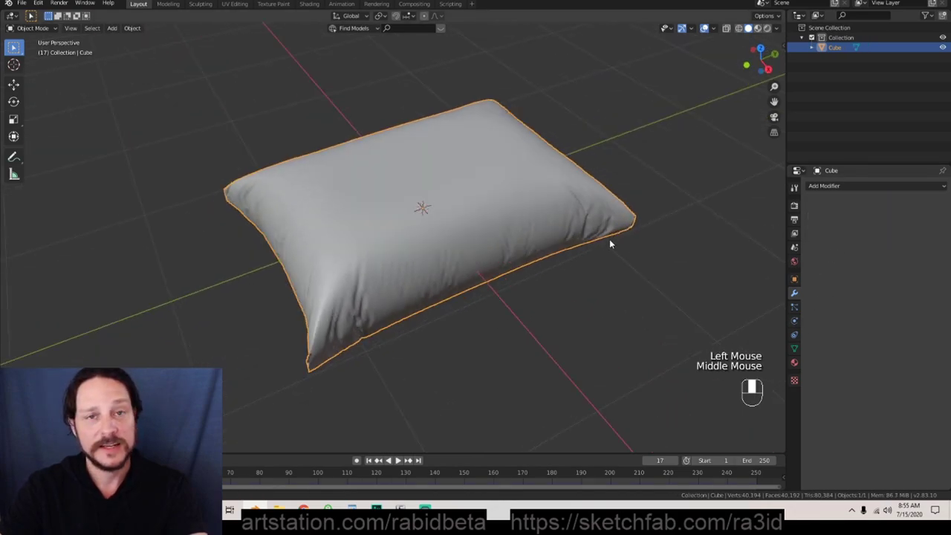
left_click(33, 28)
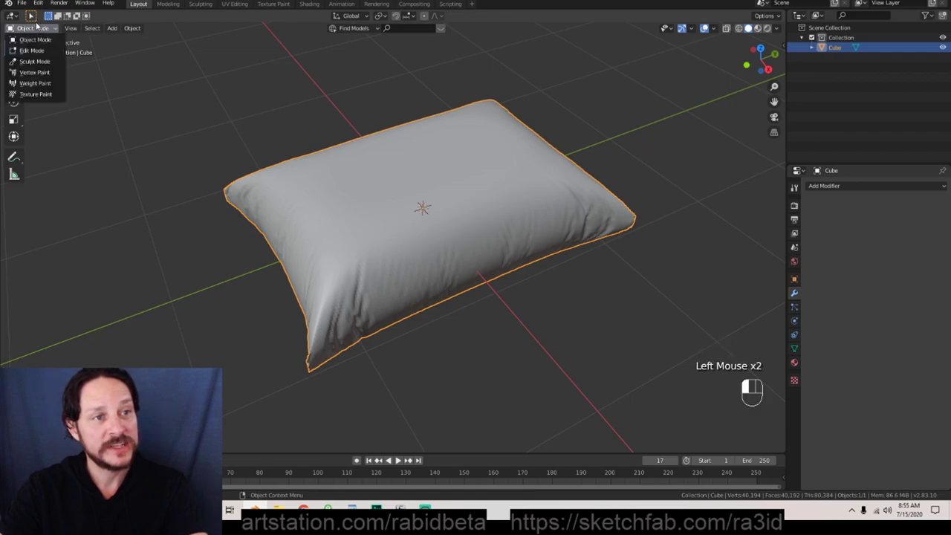
Switch to Sculpt Mode and pick the Cloth brush
left_click(34, 61)
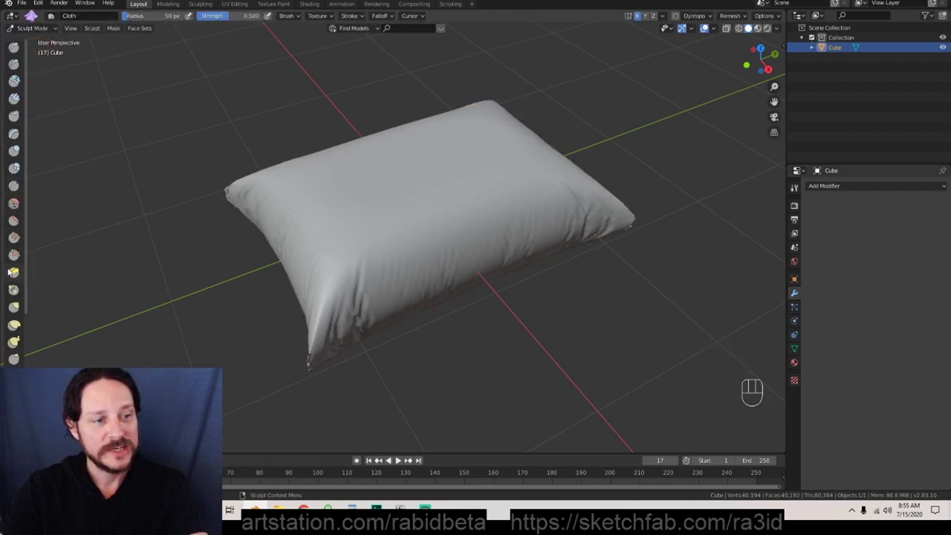
scroll(10, 280, "down", 11)
left_click(15, 240)
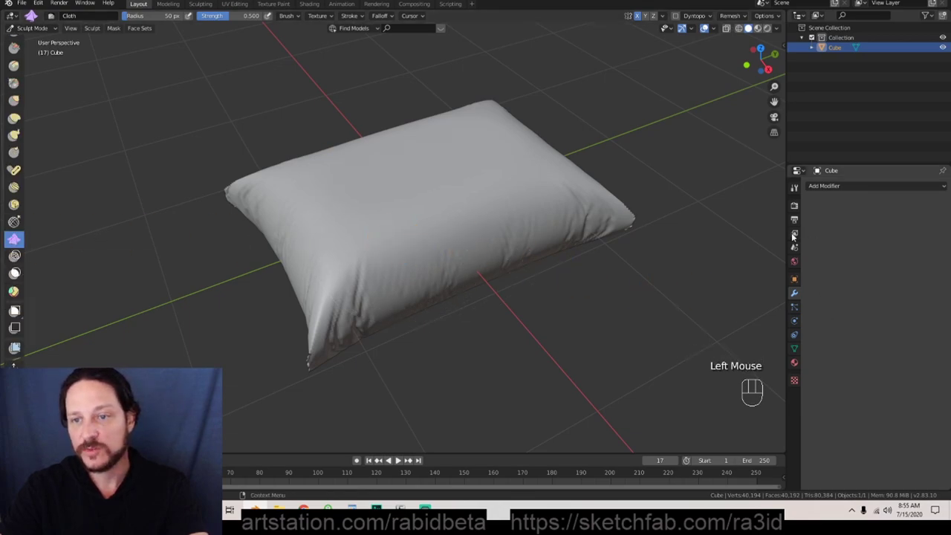
left_click(794, 189)
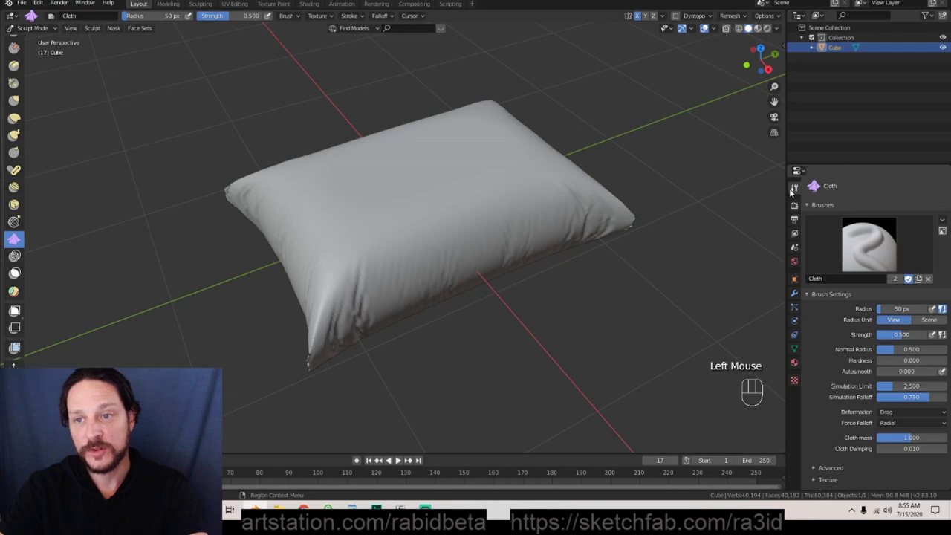
scroll(867, 377, "down", 16)
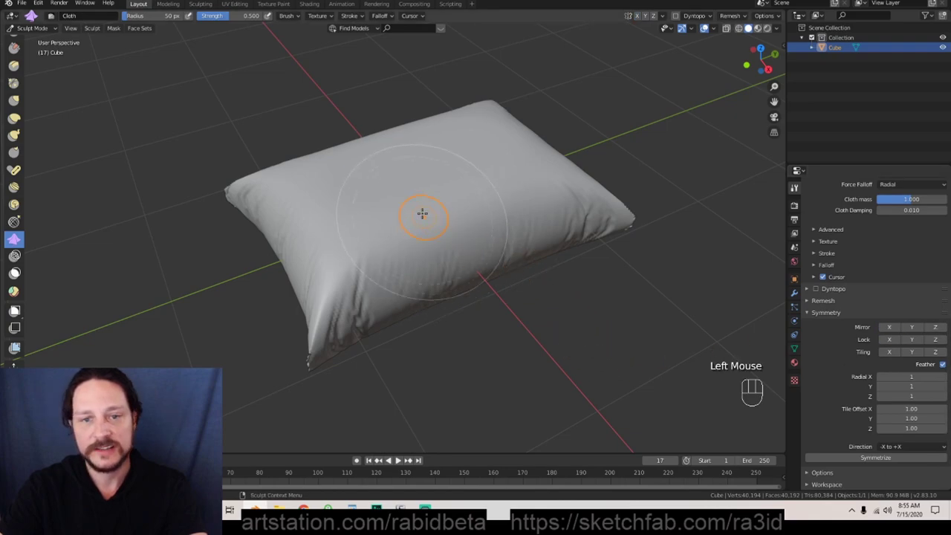
Sculpt wrinkles into the pillow's front face, top and left edge
mouse_move(392, 255)
left_mouse_down()
mouse_move(504, 204)
mouse_move(434, 242)
left_mouse_up()
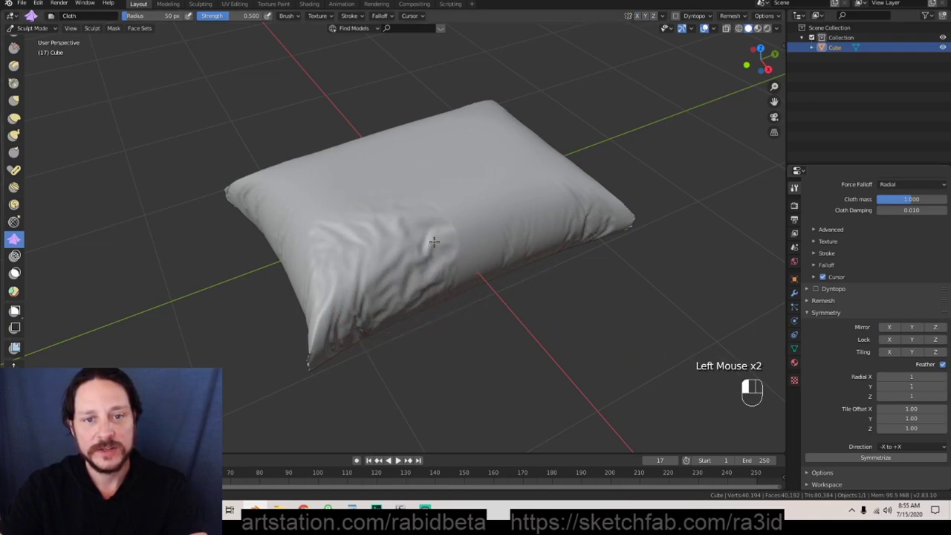
middle_click_drag(514, 296, 459, 215)
scroll(475, 218, "down", 1)
left_click(387, 179)
left_click(387, 179)
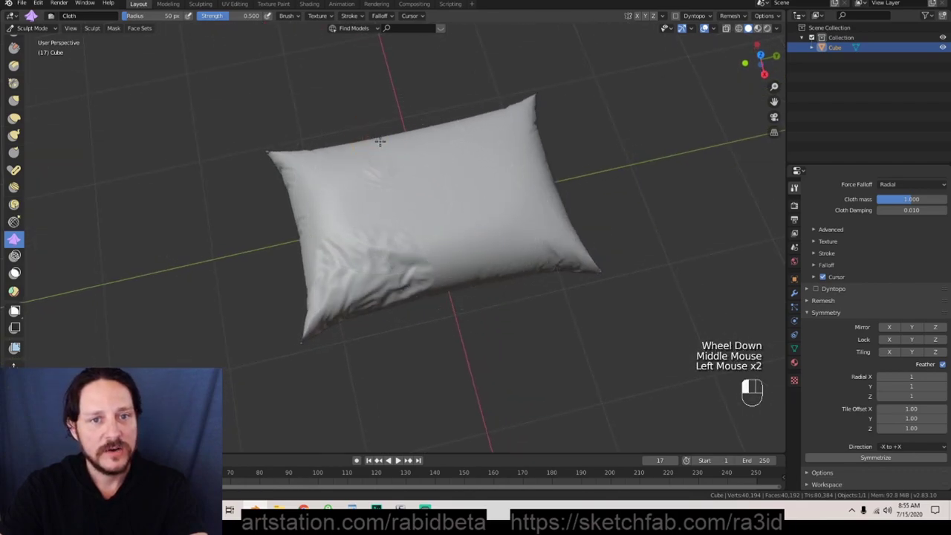
mouse_move(394, 186)
middle_mouse_down()
mouse_move(416, 212)
mouse_move(304, 223)
middle_mouse_up()
left_click(300, 225)
mouse_move(292, 278)
left_mouse_down()
mouse_move(336, 263)
mouse_move(439, 287)
left_mouse_up()
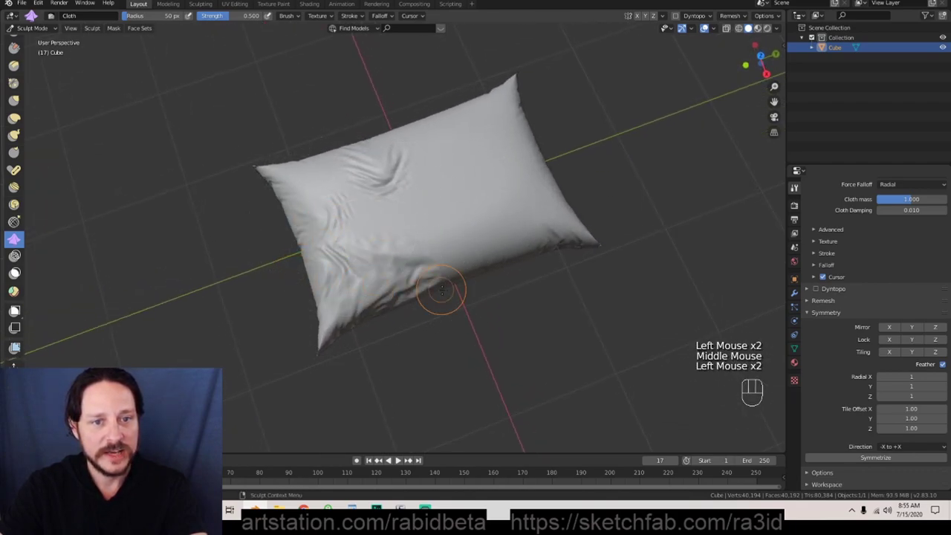
middle_click_drag(440, 287, 446, 303)
mouse_move(445, 304)
left_mouse_down()
mouse_move(509, 306)
mouse_move(495, 278)
mouse_move(521, 227)
left_mouse_up()
Add more folds across the pillow's upper right and near its centre
left_click(521, 227)
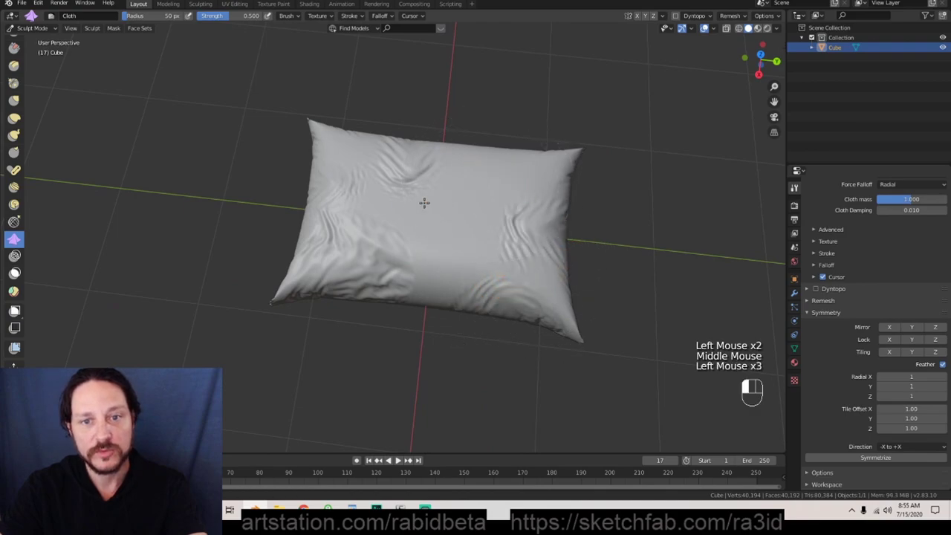
left_click(508, 207)
left_click(531, 191)
left_click(516, 187)
middle_click_drag(516, 187, 506, 165)
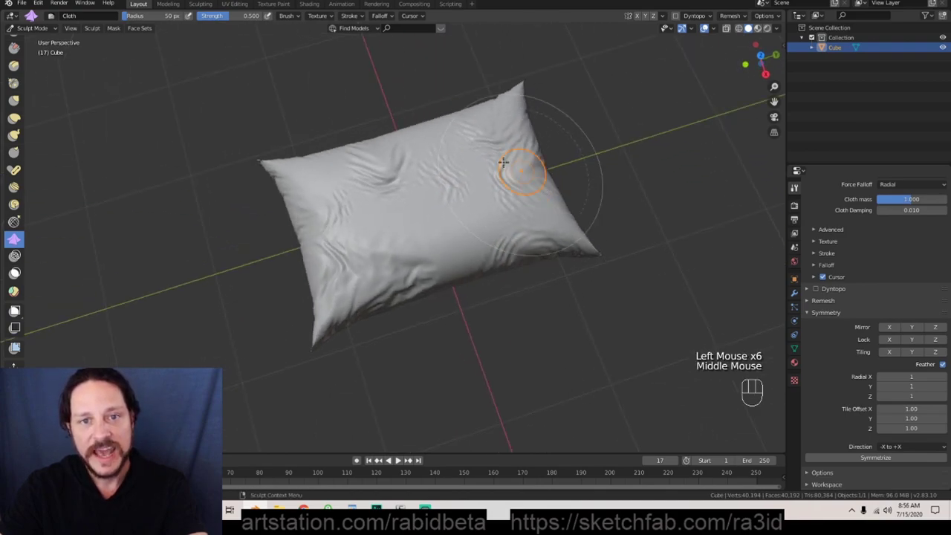
left_click(397, 187)
mouse_move(397, 187)
middle_mouse_down()
mouse_move(329, 187)
mouse_move(336, 236)
mouse_move(365, 229)
middle_mouse_up()
left_click(335, 236)
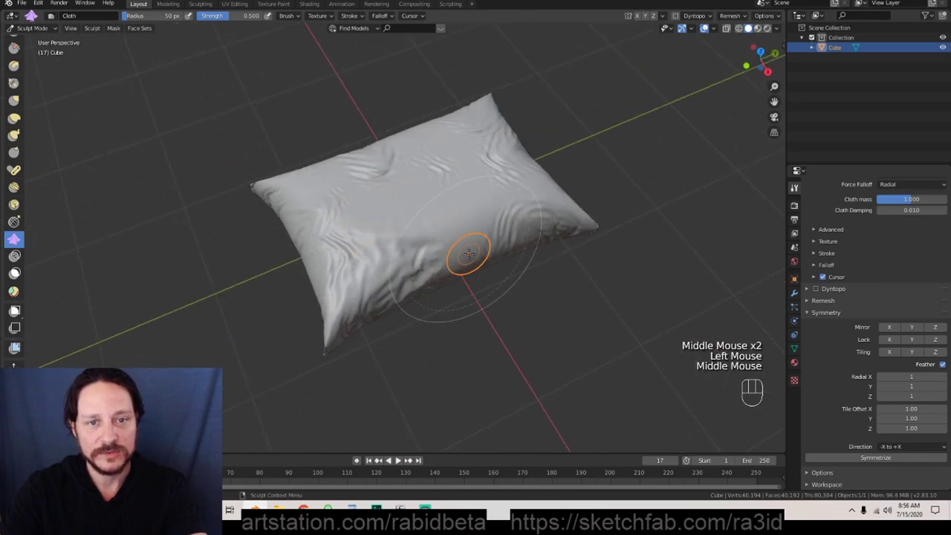
mouse_move(467, 250)
middle_mouse_down()
mouse_move(438, 225)
mouse_move(465, 217)
mouse_move(471, 246)
mouse_move(436, 237)
mouse_move(433, 254)
middle_mouse_up()
left_click(439, 224)
Shift-smooth the wrinkles on the pillow's top, then inspect it from low and side angles
left_click_drag(432, 254, 407, 220, "shift")
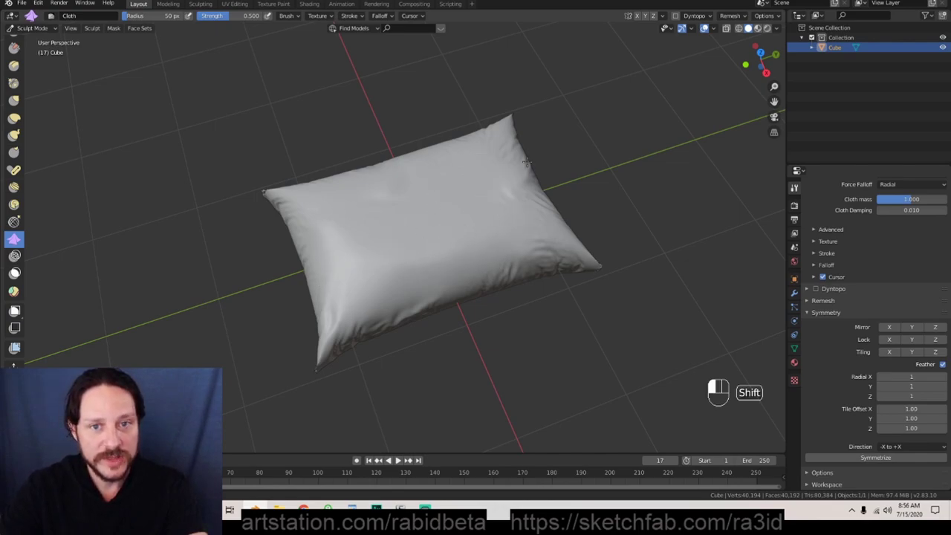
mouse_move(502, 215)
middle_mouse_down()
mouse_move(572, 229)
mouse_move(548, 227)
mouse_move(552, 239)
middle_mouse_up()
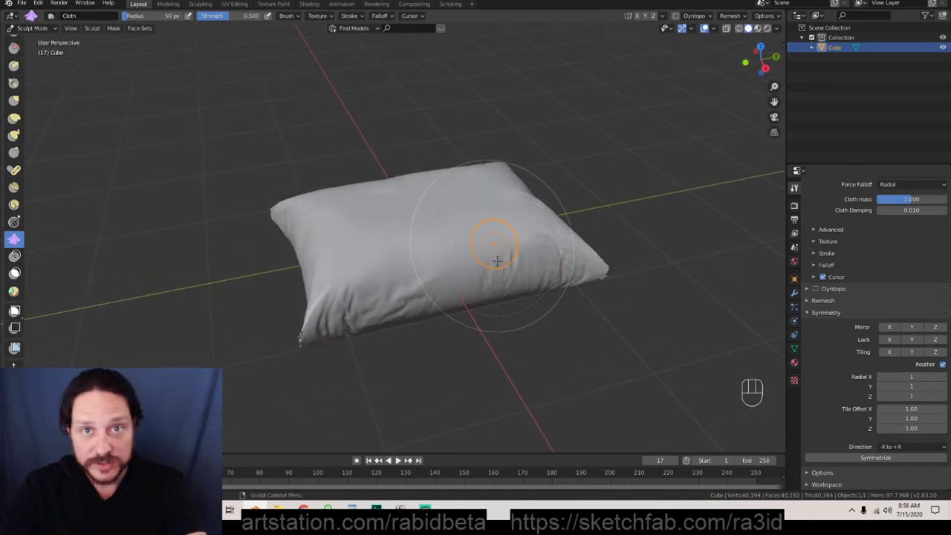
mouse_move(493, 253)
middle_mouse_down()
mouse_move(481, 236)
mouse_move(496, 268)
mouse_move(487, 262)
middle_mouse_up()
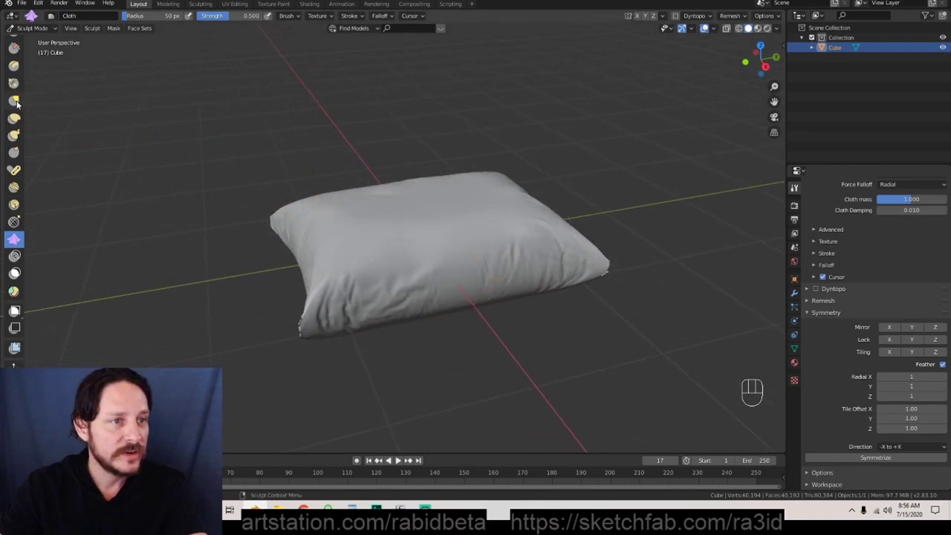
middle_click_drag(446, 232, 453, 258)
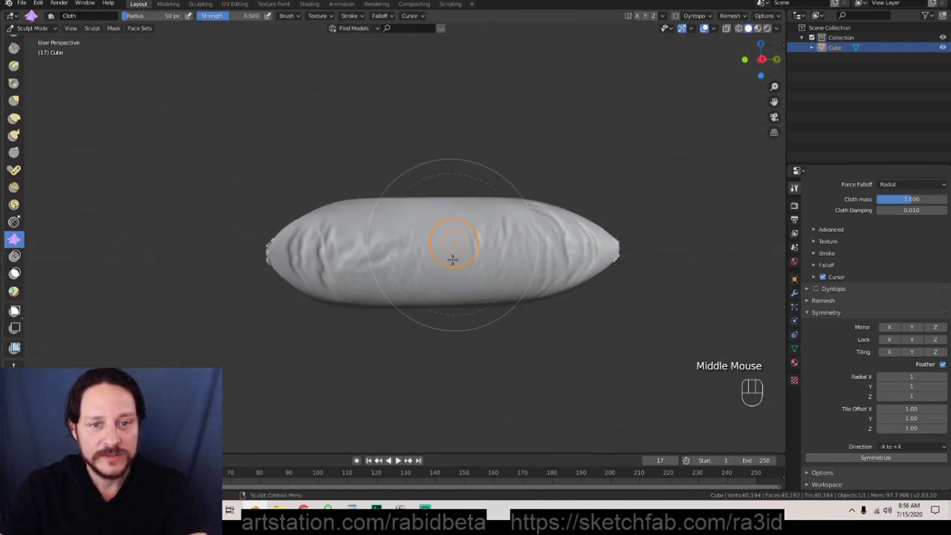
middle_click_drag(478, 302, 503, 287)
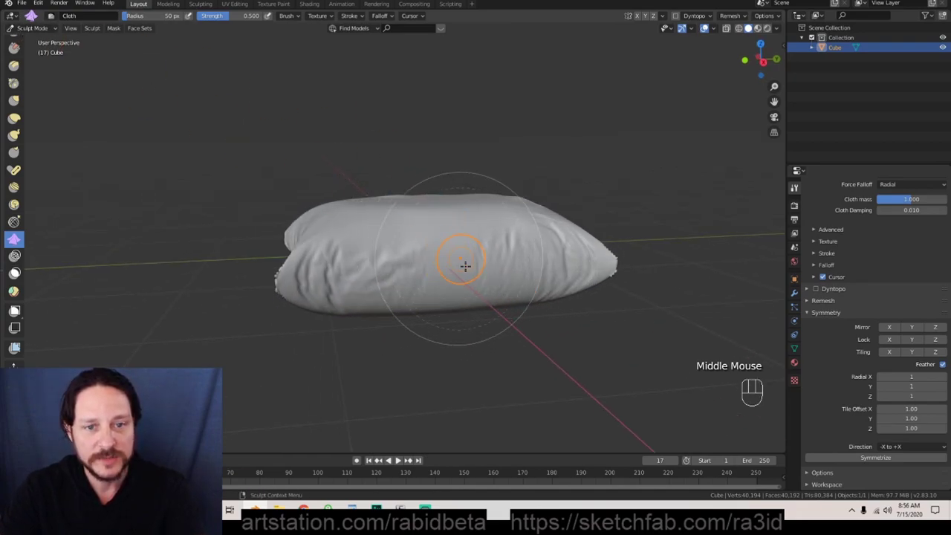
middle_click_drag(457, 315, 464, 330)
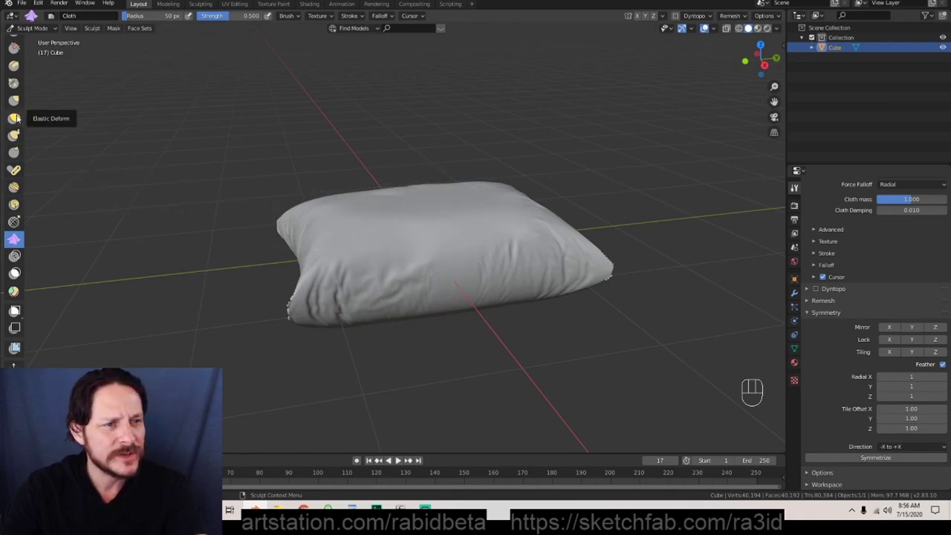
Select the Grab brush and set its radius to 212 px
scroll(13, 238, "up", 6)
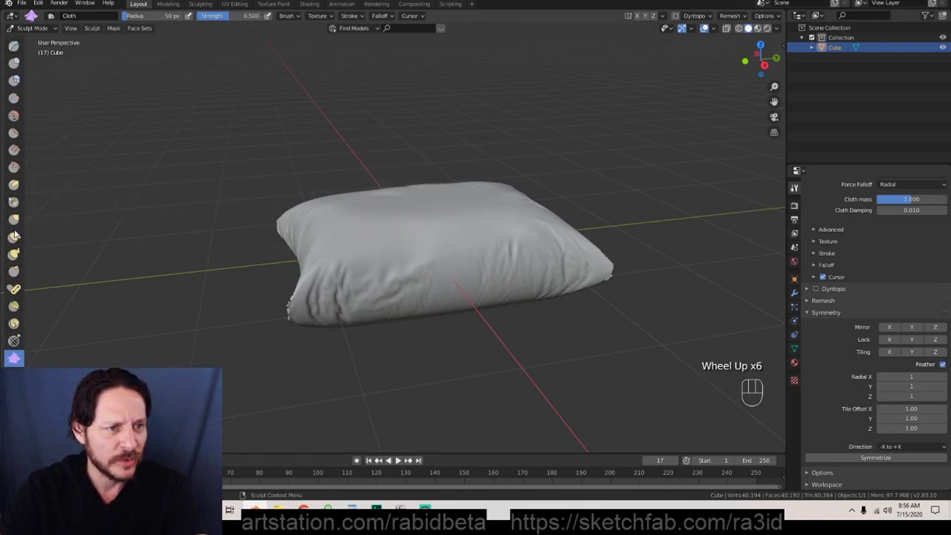
left_click(14, 221)
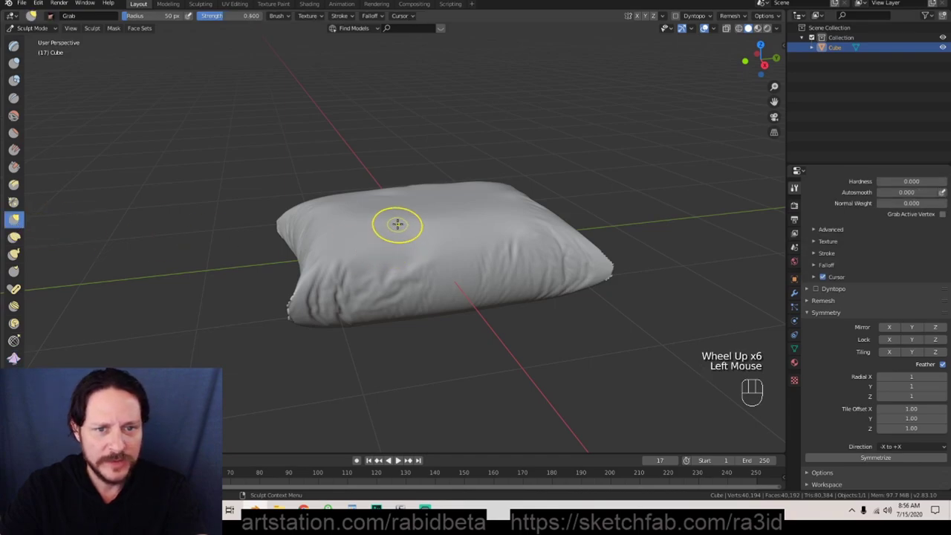
right_click(386, 213)
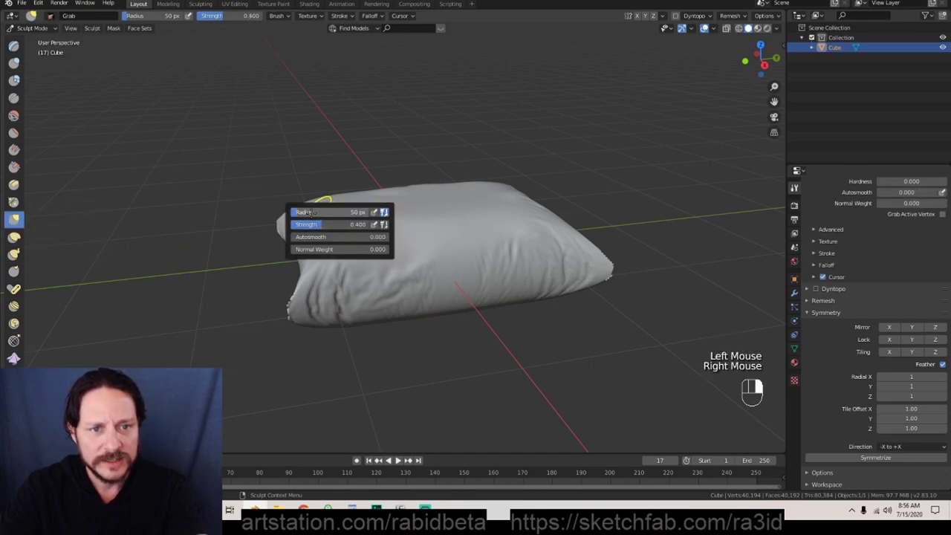
left_click_drag(327, 213, 442, 213)
right_click(367, 215)
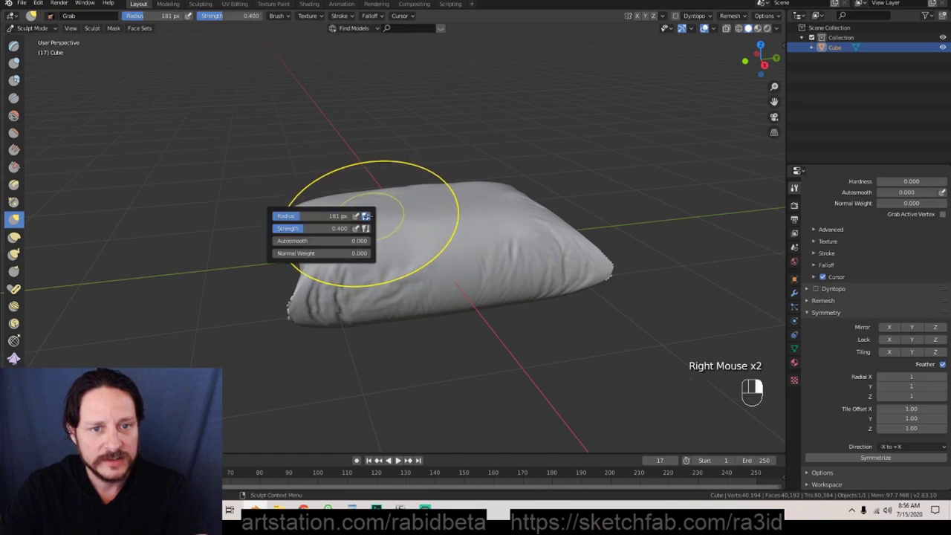
left_click_drag(296, 215, 348, 215)
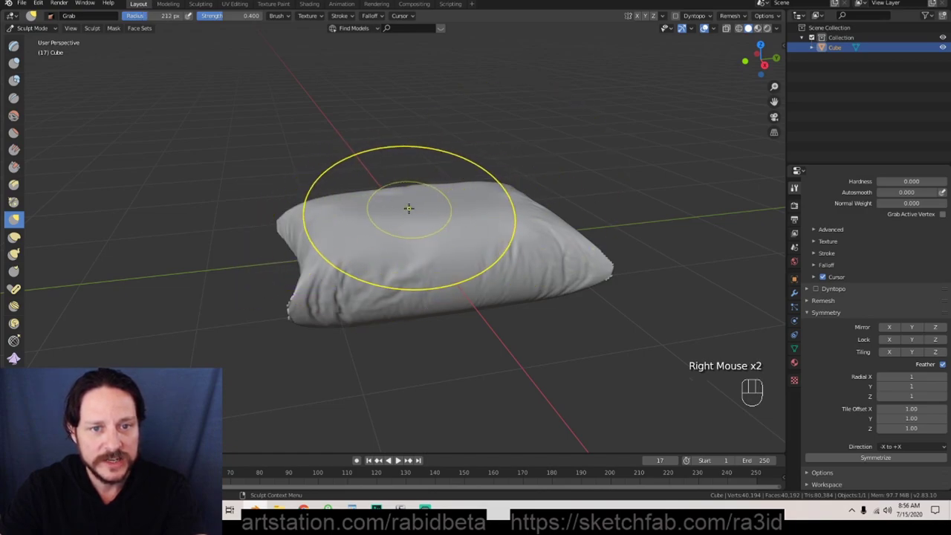
Push the pillow's top surface down and soften its front corner, undoing the last stroke
mouse_move(476, 212)
left_mouse_down()
mouse_move(499, 206)
mouse_move(494, 228)
mouse_move(483, 223)
left_mouse_up()
middle_click_drag(483, 223, 371, 308)
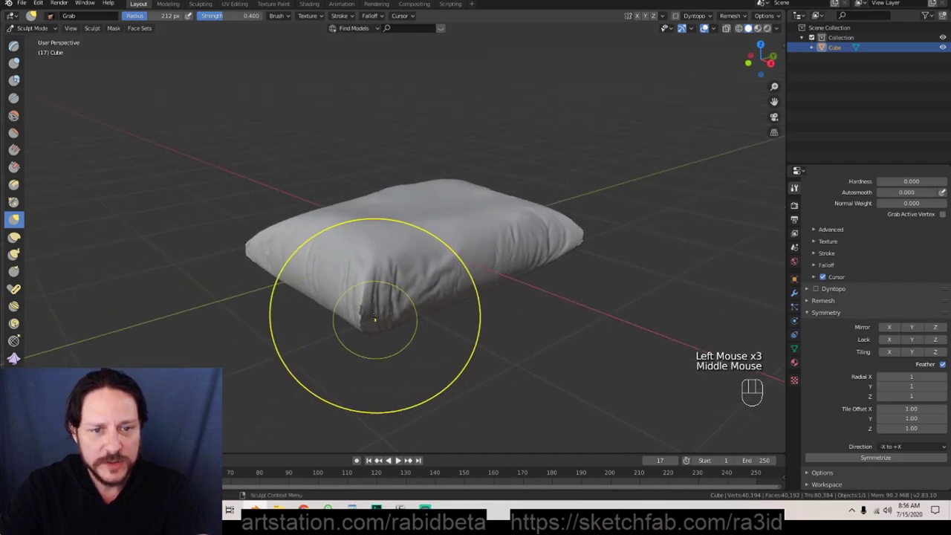
left_click_drag(329, 308, 356, 327, "shift")
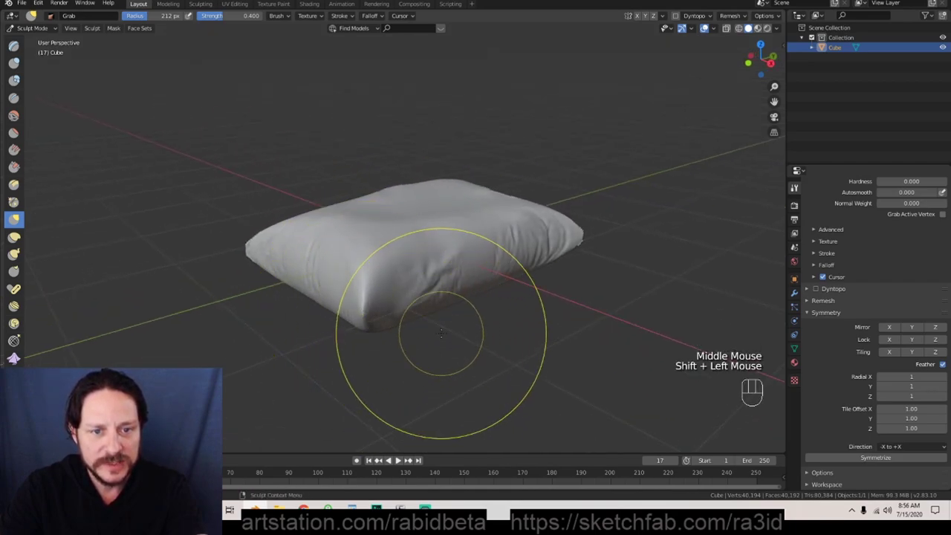
mouse_move(436, 347)
middle_mouse_down()
mouse_move(513, 340)
mouse_move(474, 403)
mouse_move(400, 306)
middle_mouse_up()
key("ctrl+z")
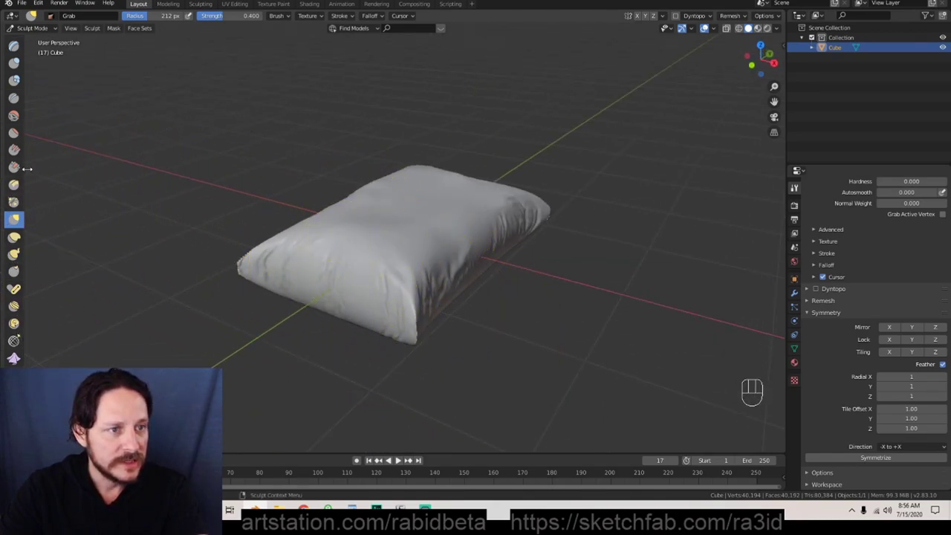
Switch to the Smooth brush with strength 0.175 and radius 122 px
left_click(12, 117)
right_click(297, 260)
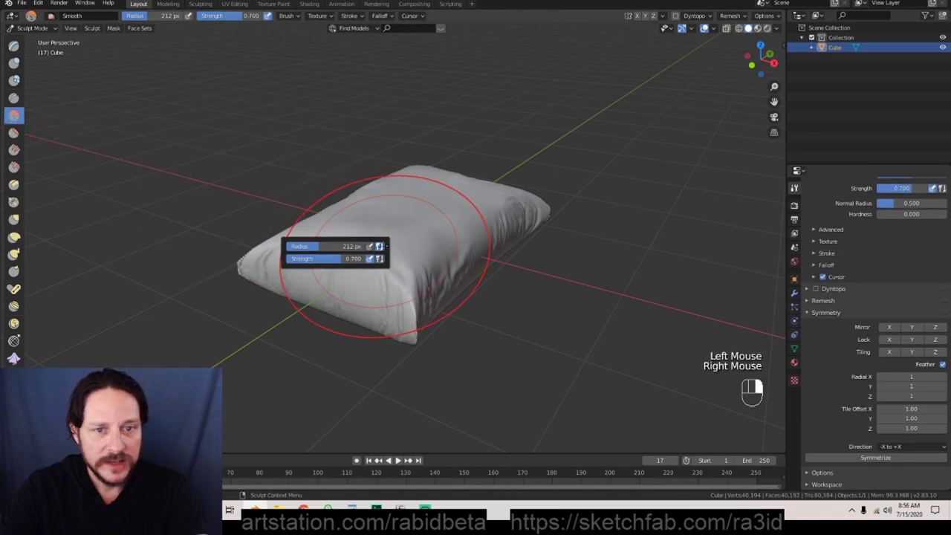
mouse_move(297, 258)
left_mouse_down()
mouse_move(252, 247)
mouse_move(283, 248)
left_mouse_up()
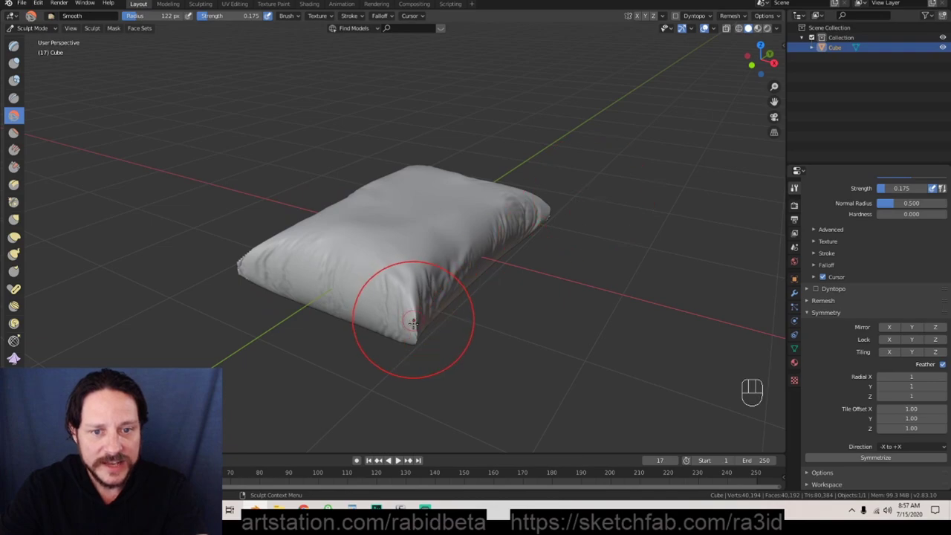
Smooth the creases at the pillow's front corners from several angles
middle_click_drag(422, 327, 471, 347)
left_click_drag(472, 346, 504, 363)
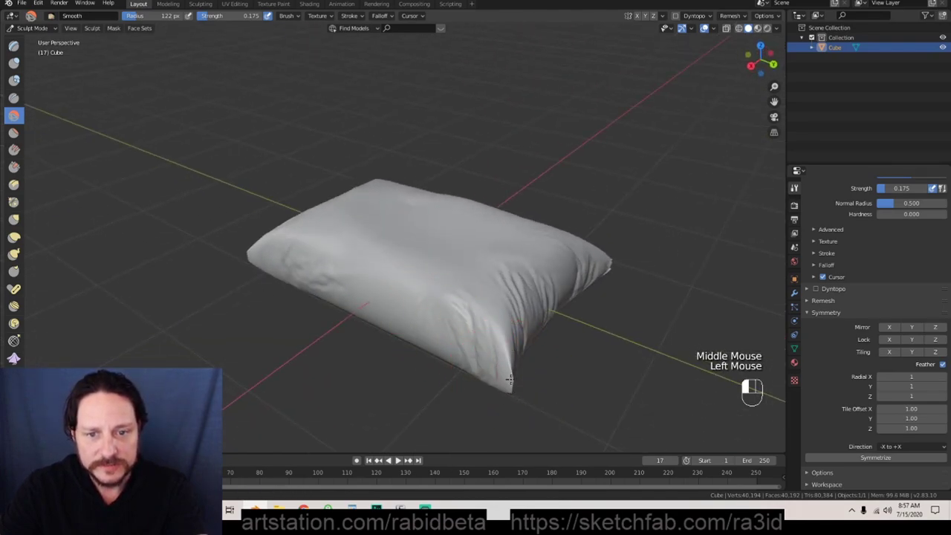
middle_click_drag(509, 379, 465, 363)
left_click_drag(417, 362, 440, 358)
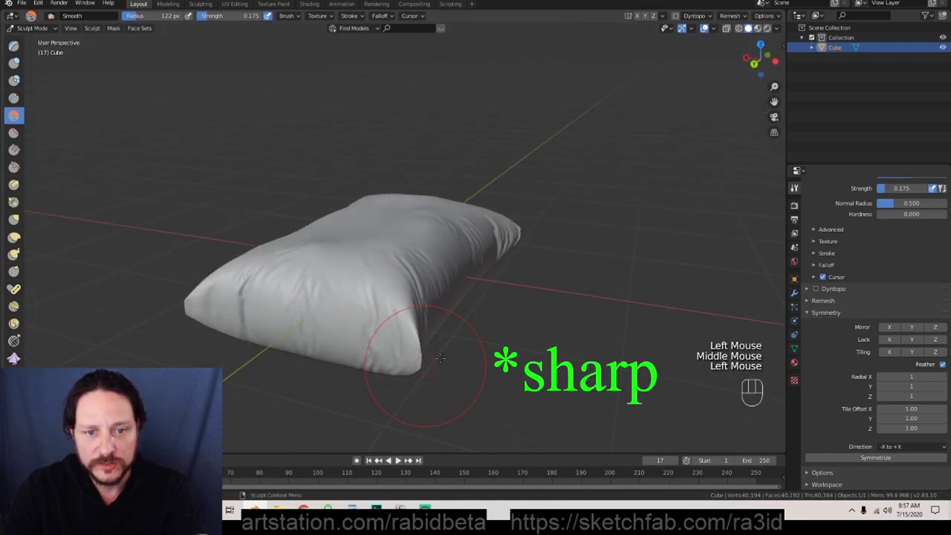
middle_click_drag(440, 358, 333, 381)
left_click(465, 348)
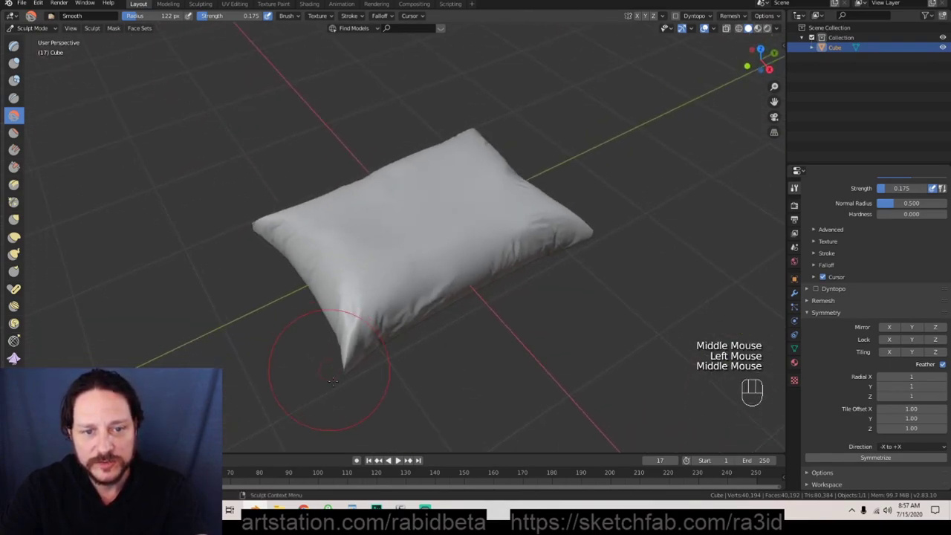
With the Grab brush, pull the upper-left, upper-right and lower-right corners outward from a top view
left_click(13, 219)
mouse_move(346, 361)
left_mouse_down()
mouse_move(365, 364)
mouse_move(340, 367)
mouse_move(345, 359)
left_mouse_up()
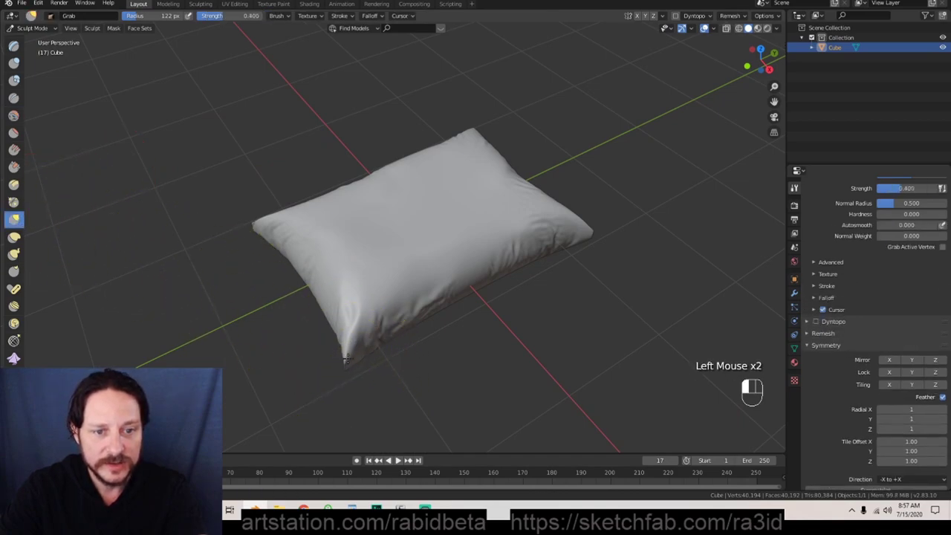
middle_click_drag(362, 336, 297, 223)
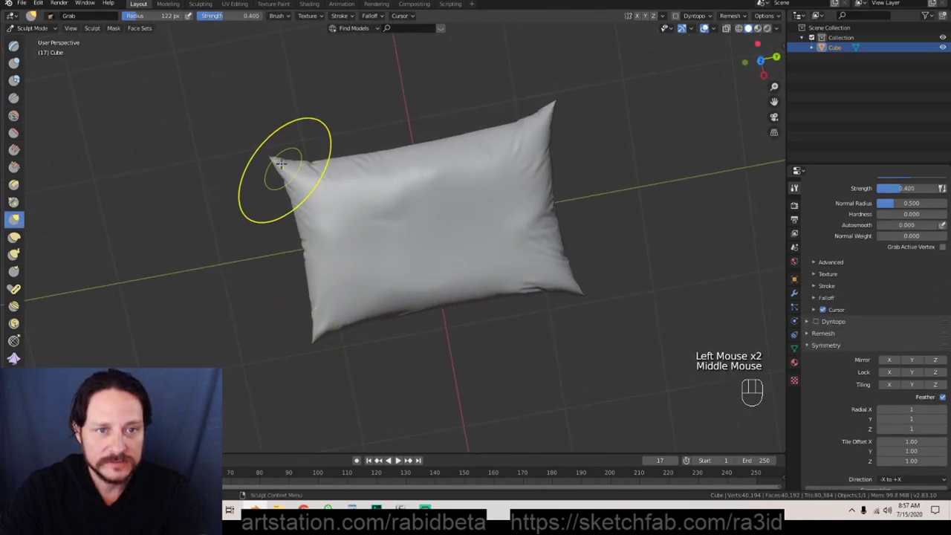
left_click_drag(281, 170, 272, 158)
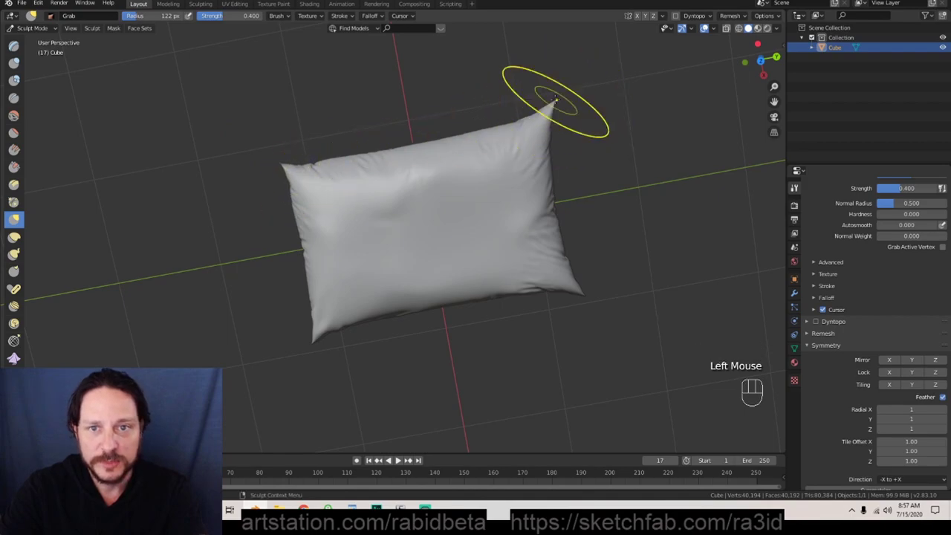
left_click(557, 98)
left_click_drag(570, 322, 585, 304)
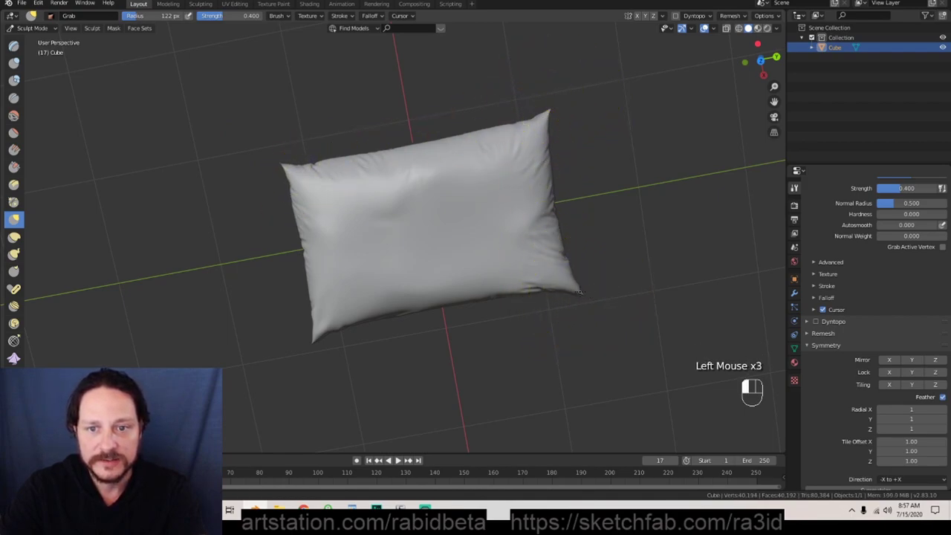
Reshape the pillow's upper-left top surface and frame the pillow in view
mouse_move(564, 277)
middle_mouse_down()
mouse_move(520, 232)
mouse_move(417, 223)
middle_mouse_up()
mouse_move(358, 210)
left_mouse_down()
mouse_move(371, 163)
mouse_move(362, 248)
mouse_move(372, 138)
mouse_move(356, 226)
left_mouse_up()
middle_click_drag(357, 215, 478, 255)
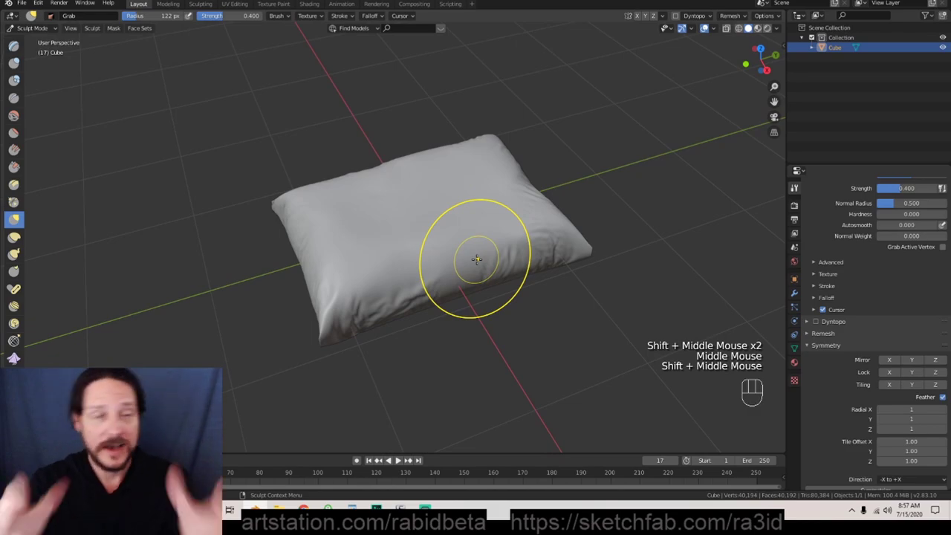